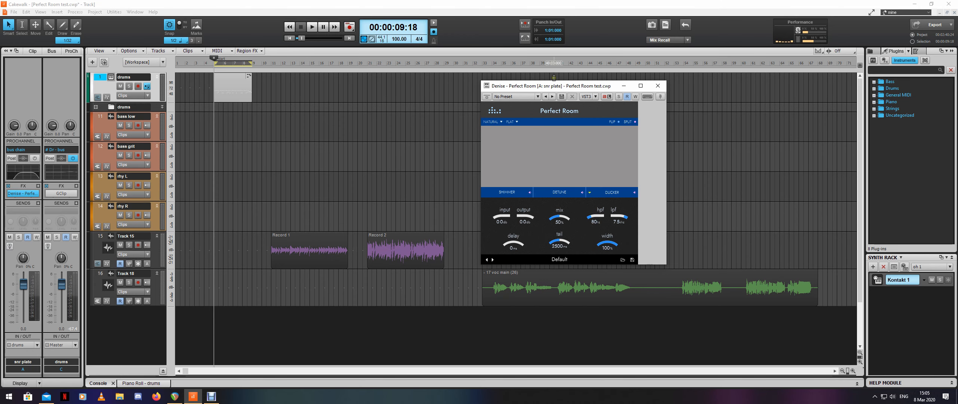
Step: Open the console view and inspect the snr plate bus's ProChannel modules, with the Perfect Room window moved aside
key("alt+2")
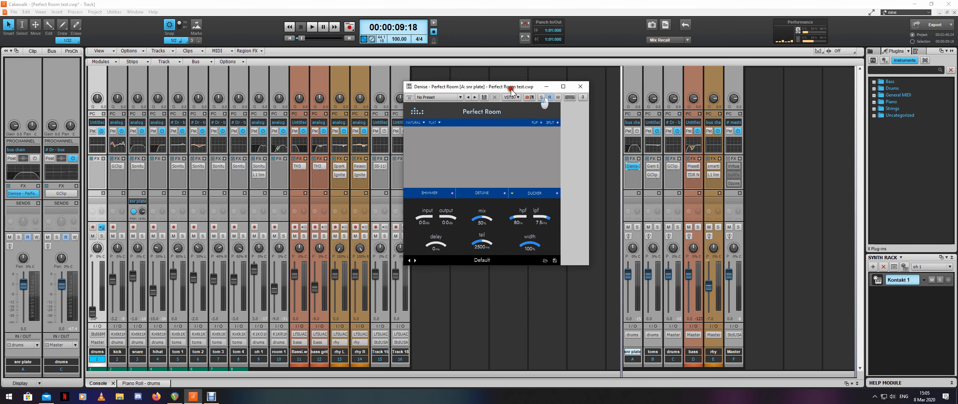
left_click_drag(577, 85, 465, 87)
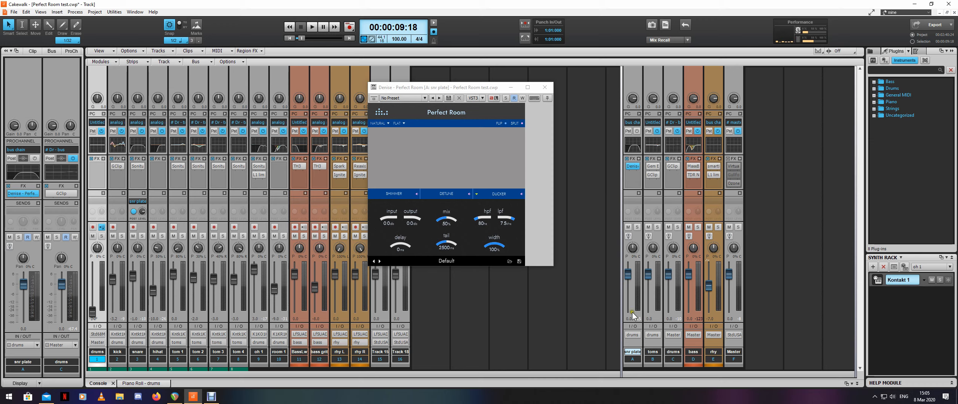
left_click(638, 113)
scroll(695, 167, "down", 1)
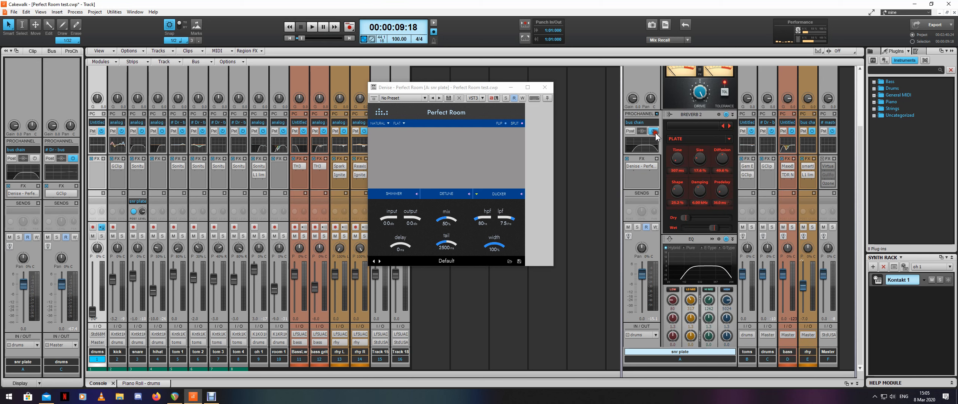
left_click(657, 115)
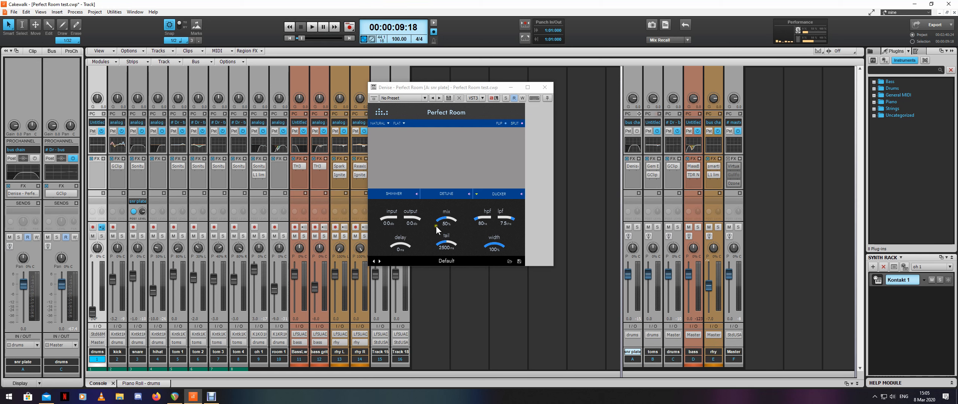
Step: Set Perfect Room's mix to 100%, return to the track view and audition the drum loop
left_click_drag(443, 212, 450, 218)
left_click(628, 179)
key("d")
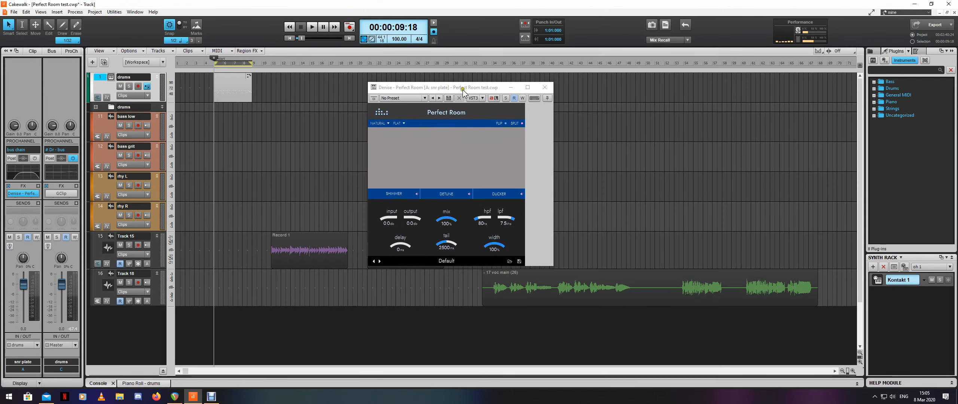
key("space")
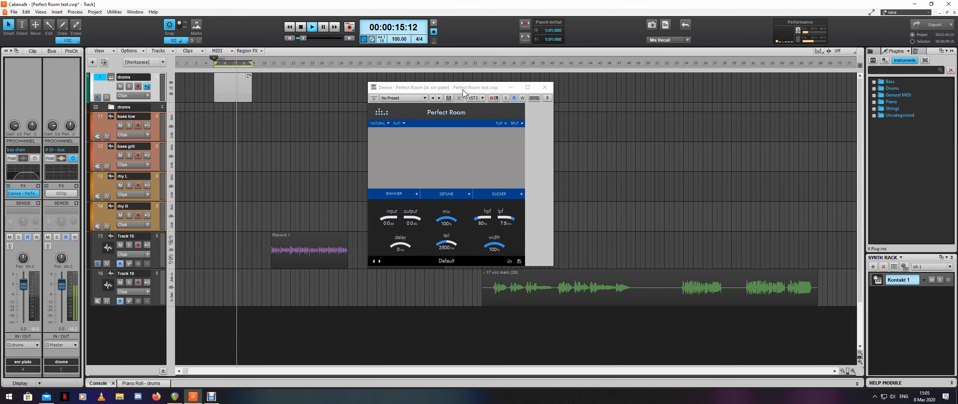
key("space")
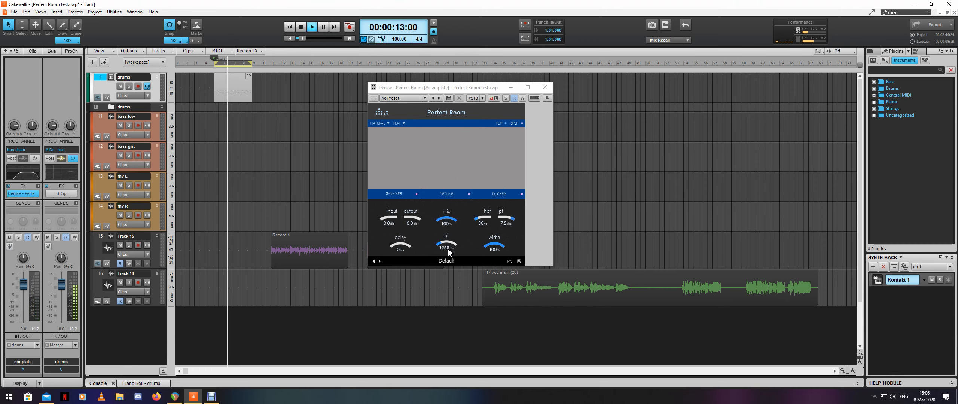
Step: Shorten the reverb tail to 1092 ms and set the delay to 40 ms
left_click_drag(448, 248, 404, 245)
key("space")
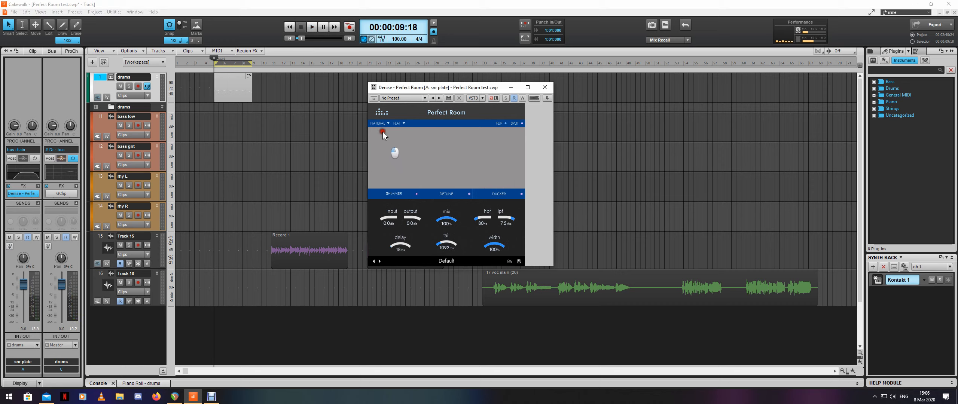
left_click_drag(376, 79, 399, 224)
left_click_drag(403, 250, 403, 294)
left_click_drag(413, 341, 416, 306)
left_click_drag(423, 346, 408, 282)
Step: Try a lower reverb output level while the drum loop plays, and reset the output to 0.0 dB
key("space")
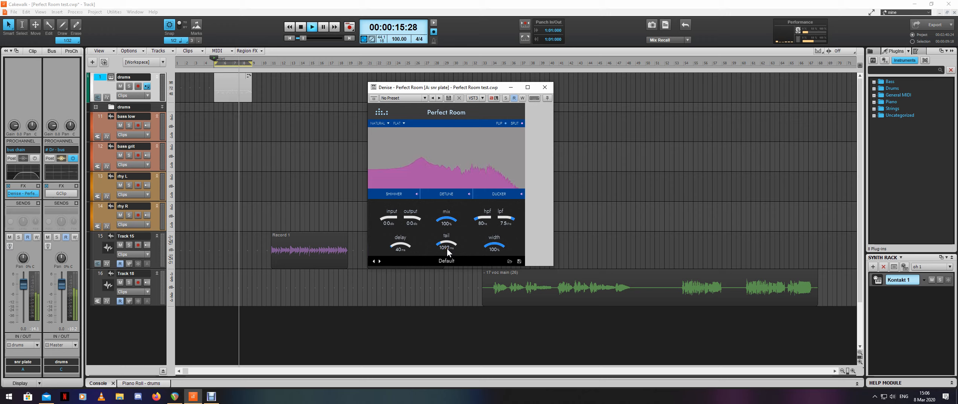
left_click_drag(411, 218, 407, 220)
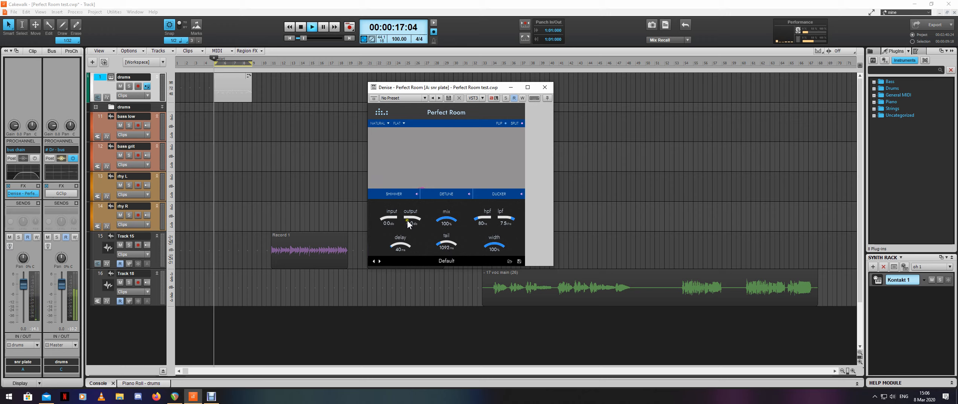
key("space")
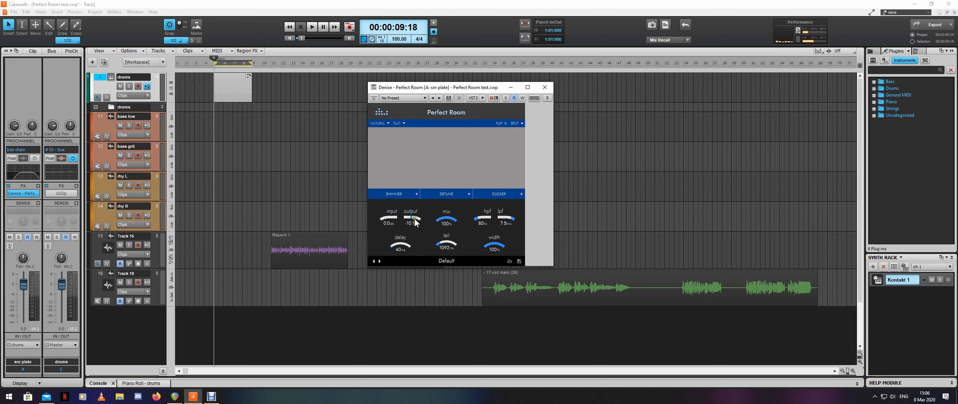
double_click(413, 218)
Step: Try different low-pass cutoff settings on the reverb while the drum loop plays
key("space")
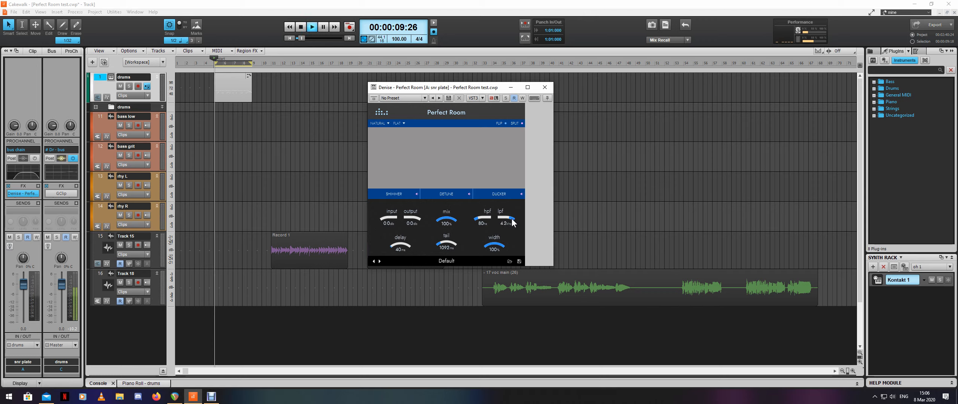
scroll(512, 220, "up", 1)
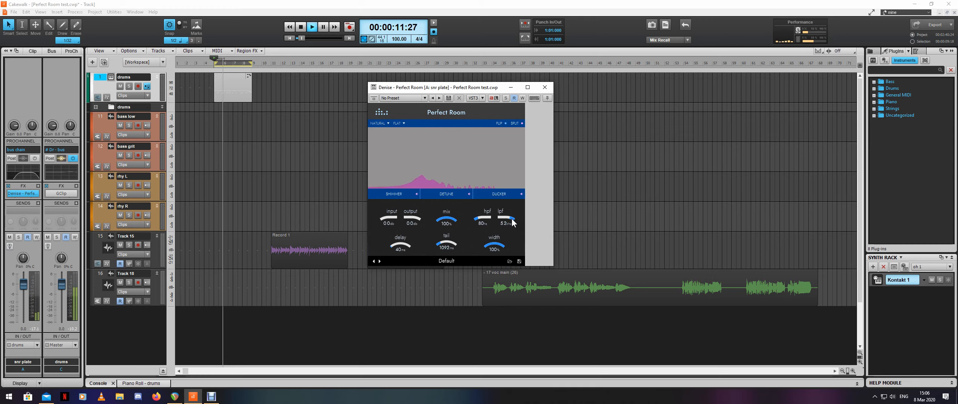
scroll(512, 222, "down", 2)
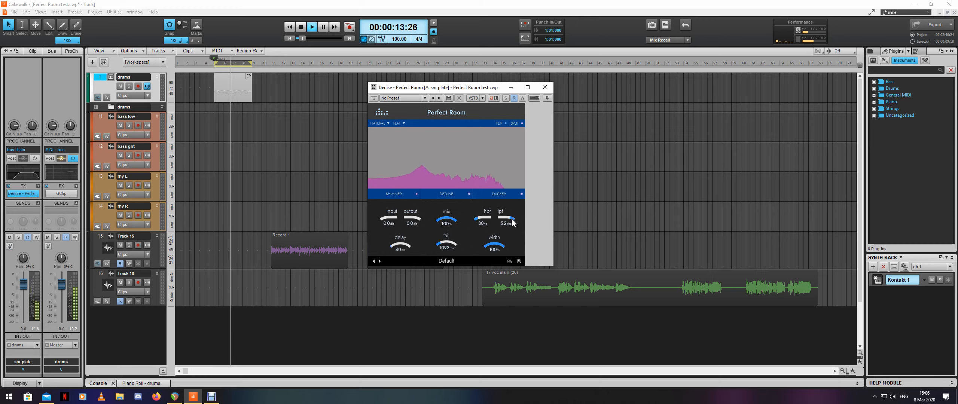
scroll(511, 222, "up", 3)
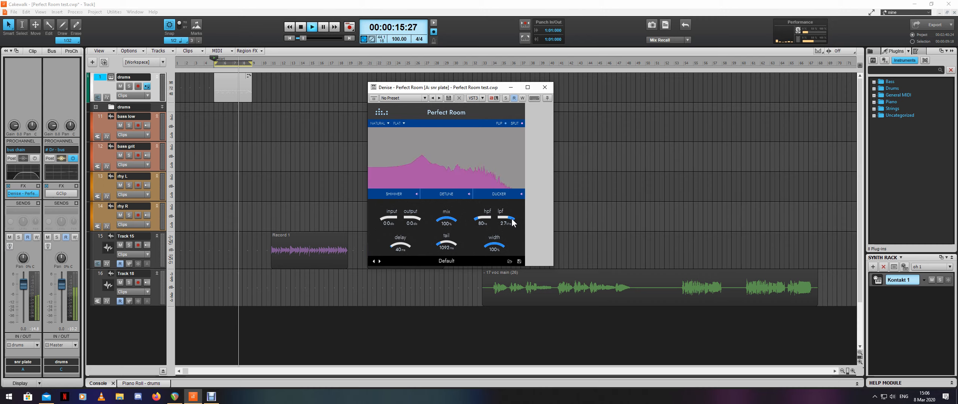
key("space")
Step: Try the Dark tone on the reverb and audition the drum loop with it
left_click(404, 123)
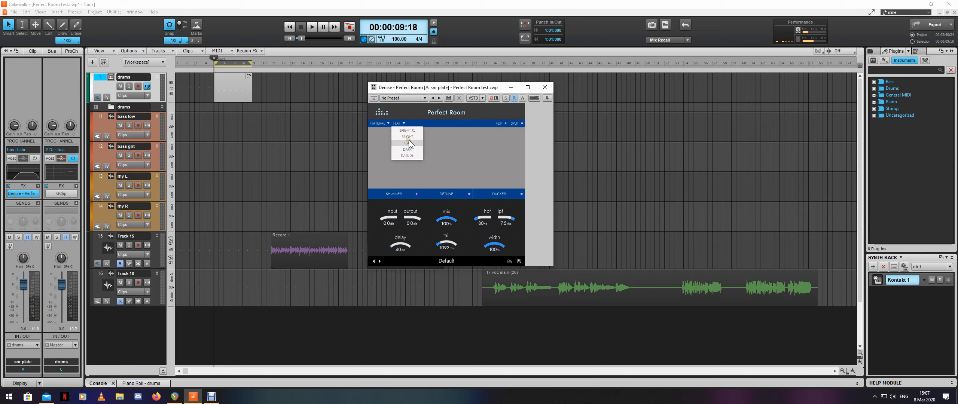
key("space")
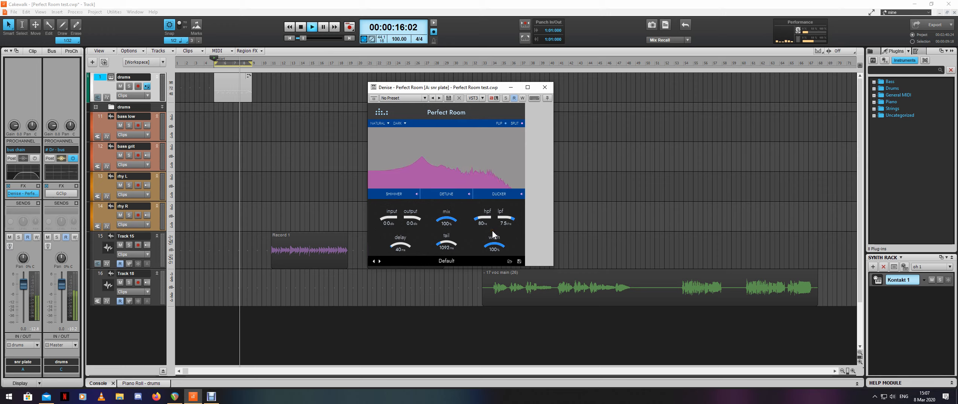
key("space")
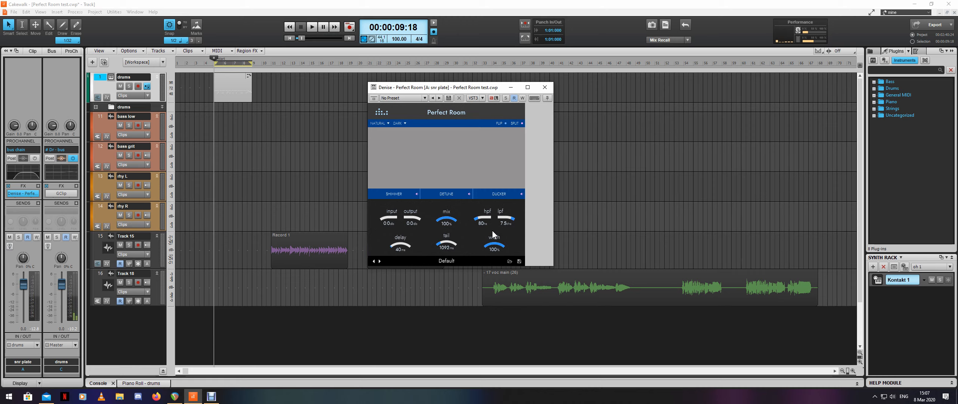
Step: Raise the reverb's high-pass cutoff to 255 Hz while auditioning the drum loop
left_click_drag(490, 224, 490, 219)
scroll(486, 217, "up", 2)
left_click_drag(485, 224, 477, 278)
key("space")
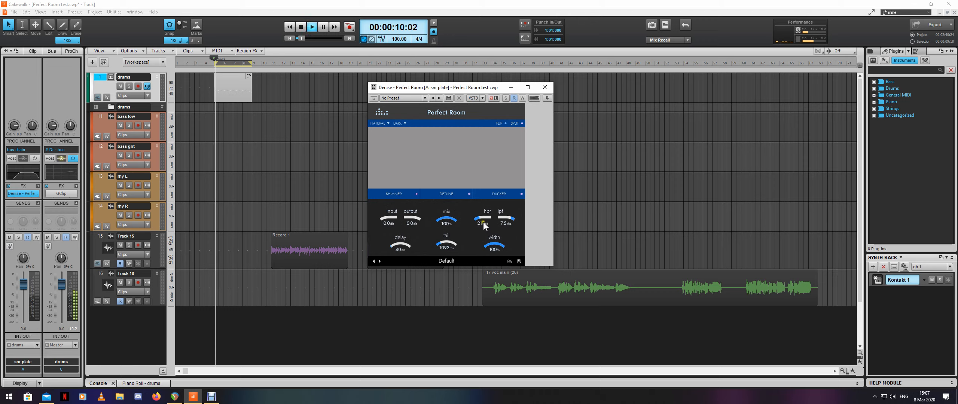
left_click_drag(483, 223, 484, 122)
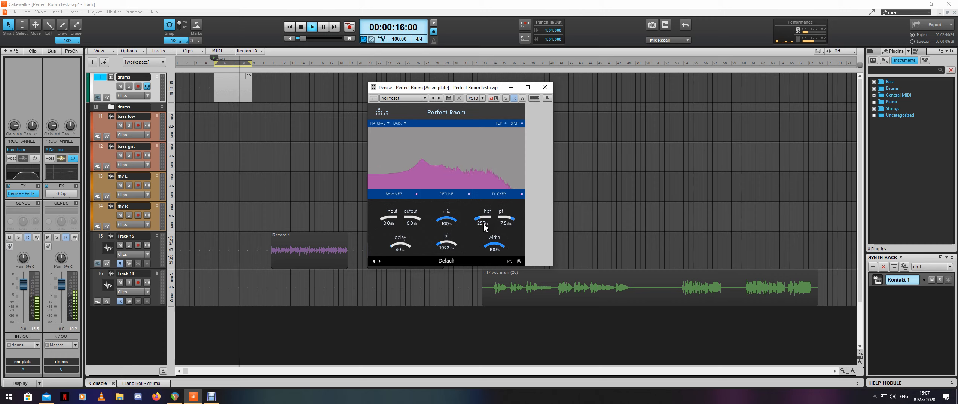
Step: Lower the reverb's output level and narrow its width to 50%, auditioning the drum loop
left_click_drag(419, 219, 419, 240)
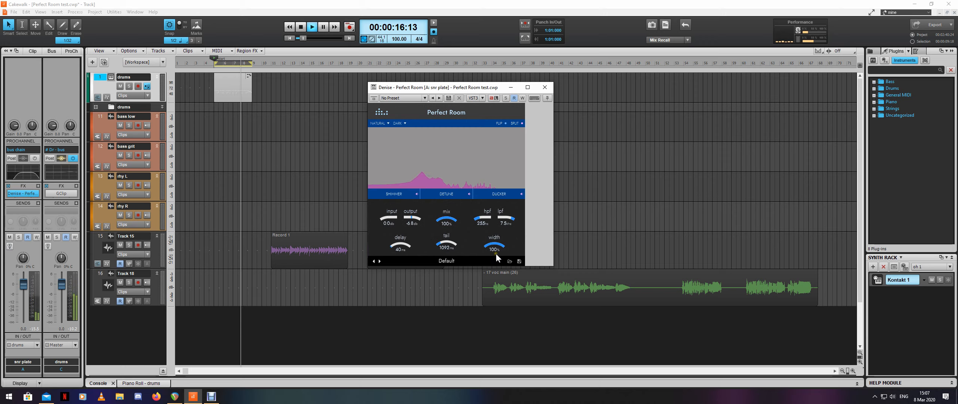
scroll(496, 250, "down", 3)
key("space")
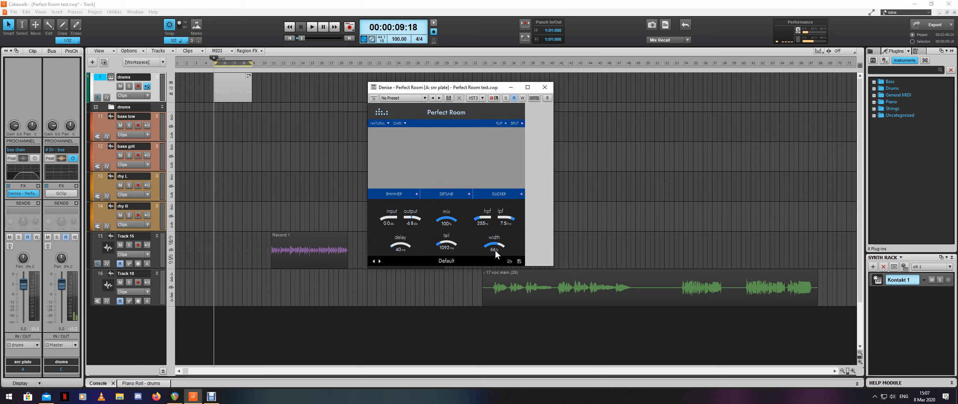
key("space")
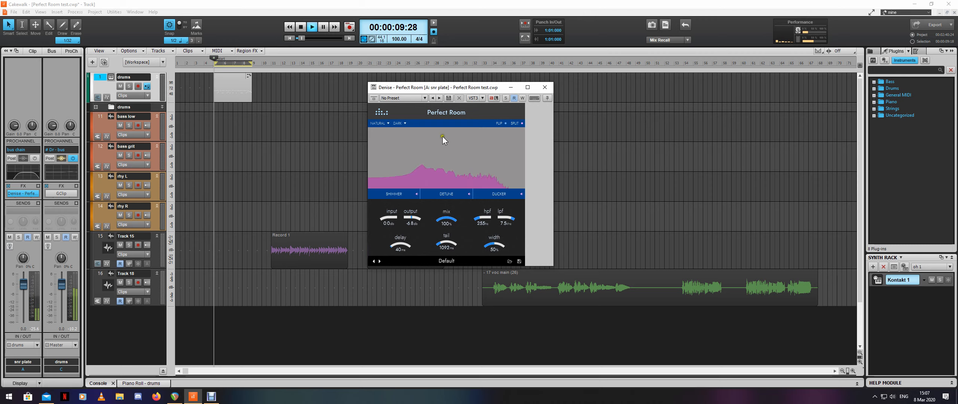
key("space")
Step: Set the reverb tone to Flat, the high-pass cutoff to 170 Hz and the output to -3.4 dB during playback
left_click(401, 125)
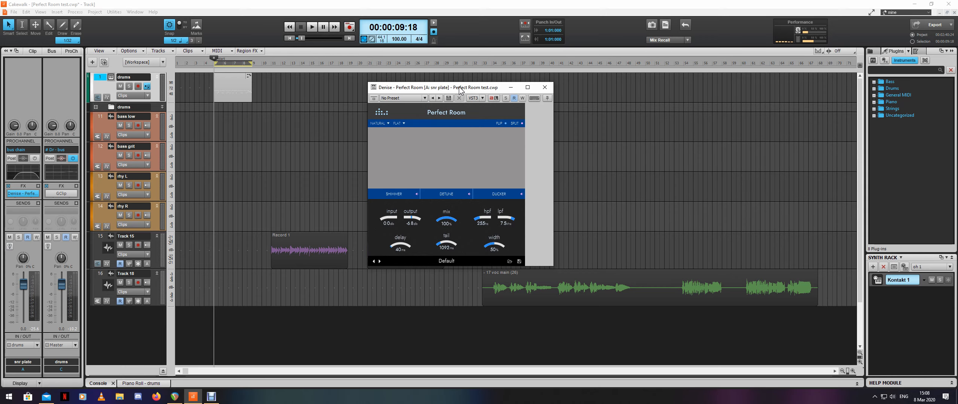
key("space")
left_click_drag(488, 220, 484, 223)
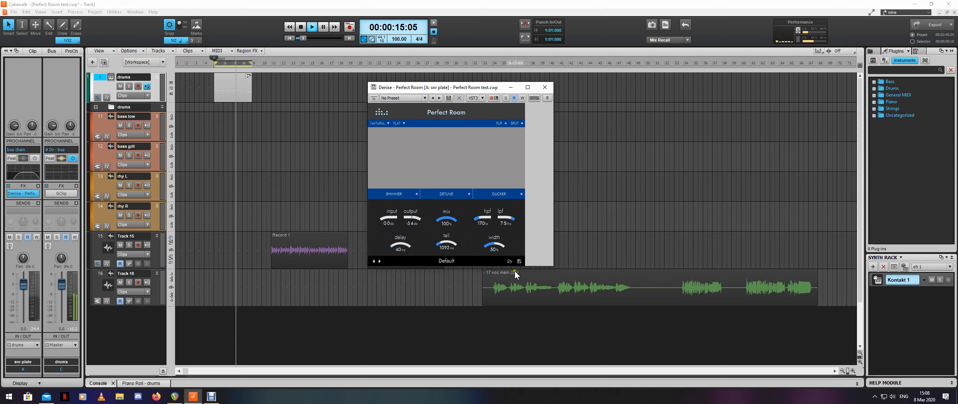
Step: Compare wider and narrower stereo widths on the playing drum loop and set the reverb width to 52%
scroll(493, 251, "up", 12)
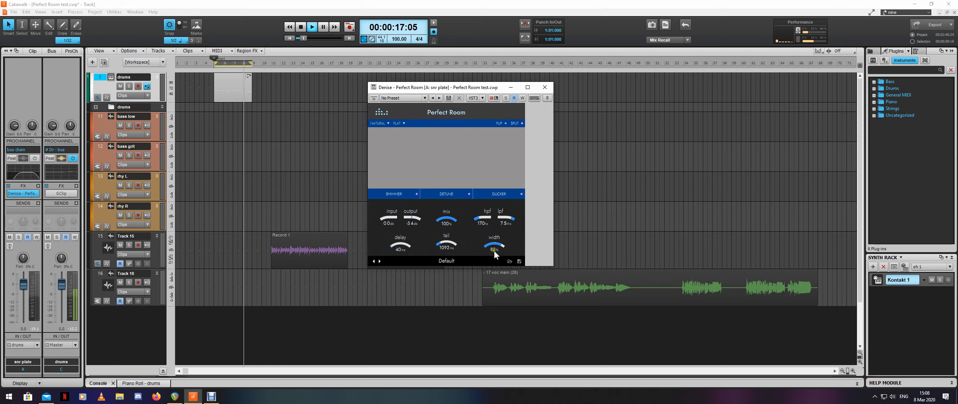
scroll(493, 251, "down", 9)
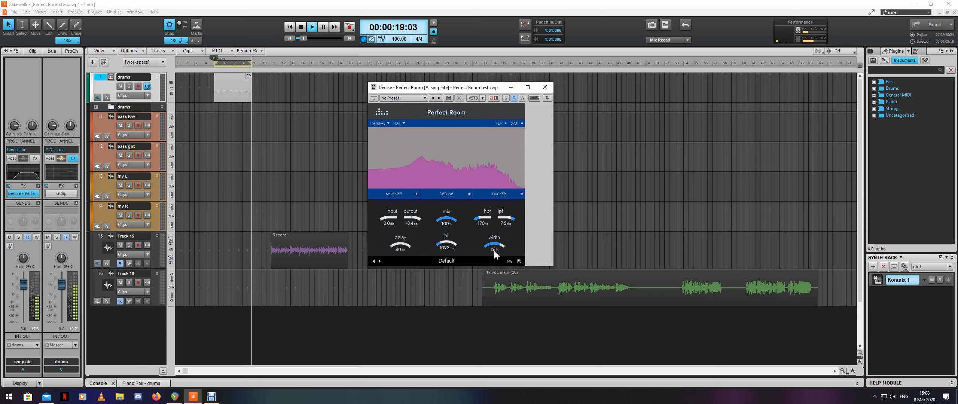
scroll(494, 250, "down", 2)
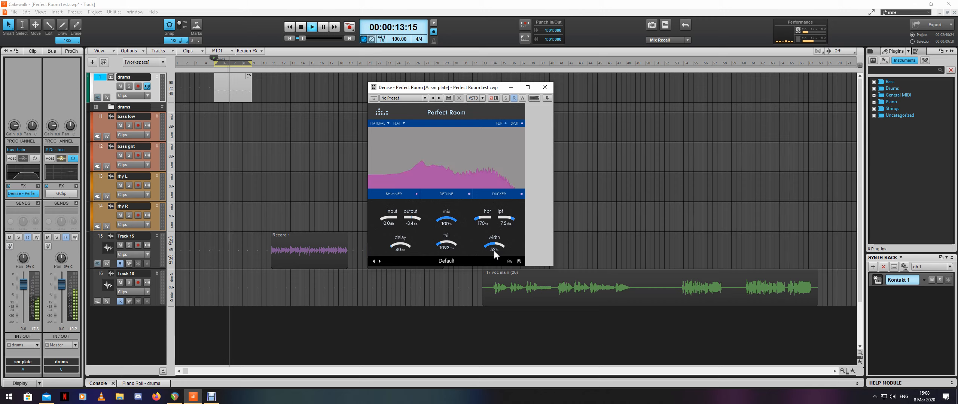
key("space")
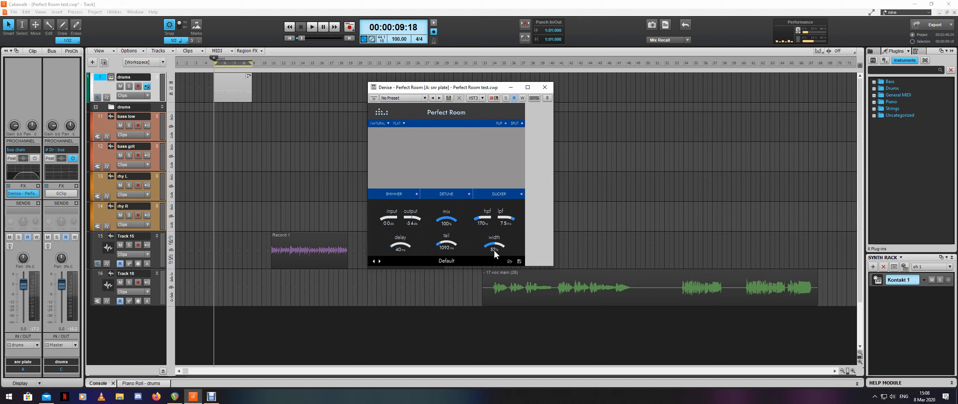
key("space")
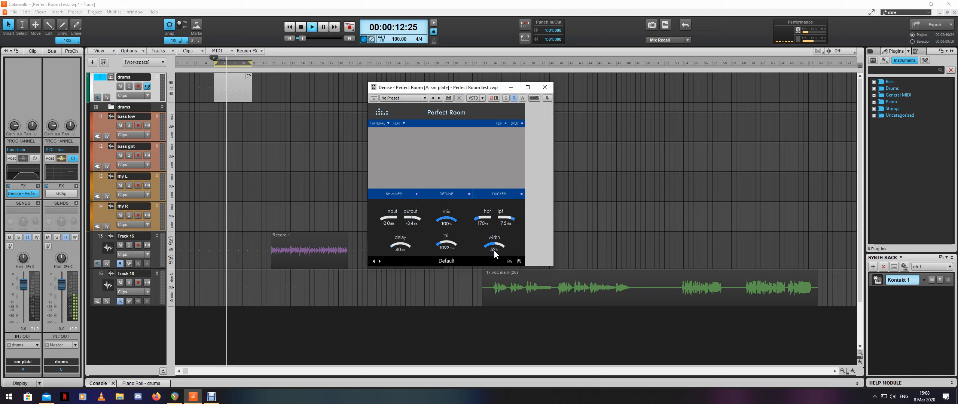
left_click_drag(494, 250, 494, 246)
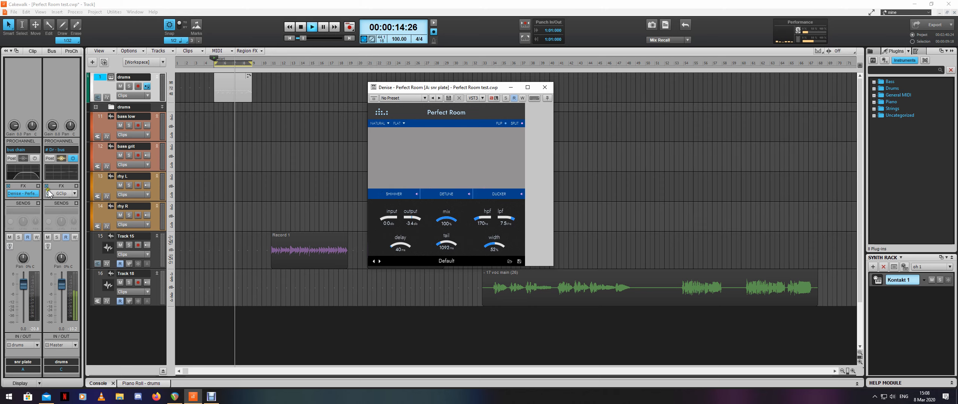
Step: Mute and unmute the snr plate bus during playback to compare the drums with and without reverb
left_click(10, 237)
left_click(9, 237)
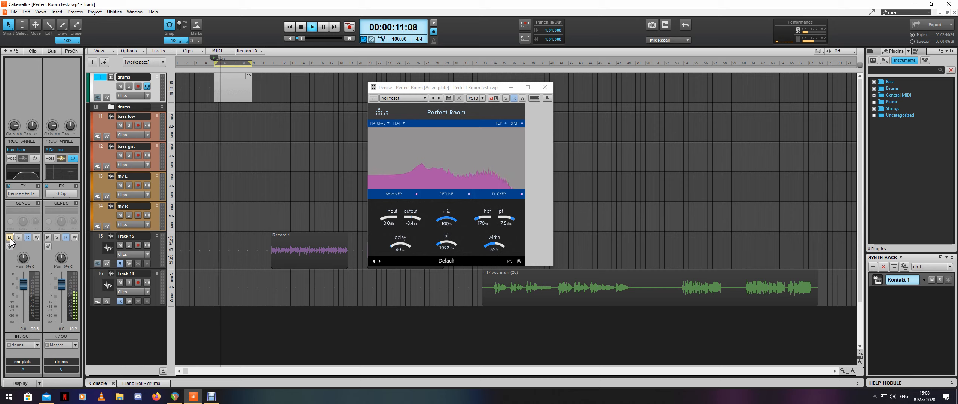
left_click(9, 238)
left_click(9, 237)
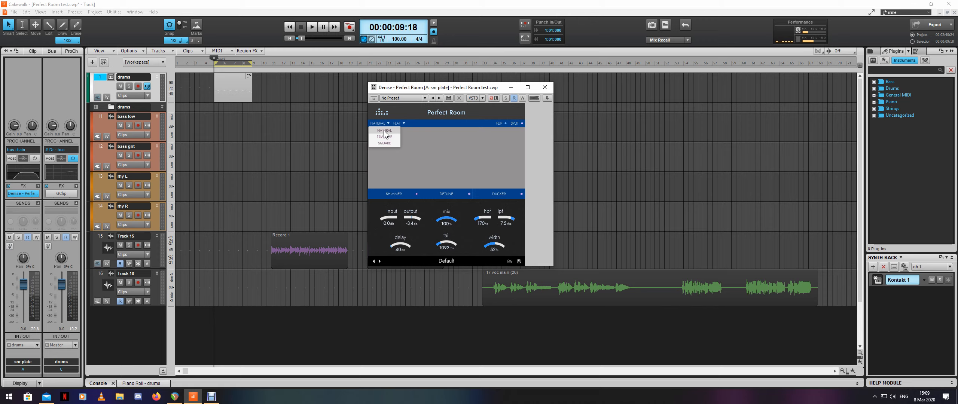
Step: Change the reverb shape from Natural to Triangle and nudge the plugin window slightly aside
left_click(386, 137)
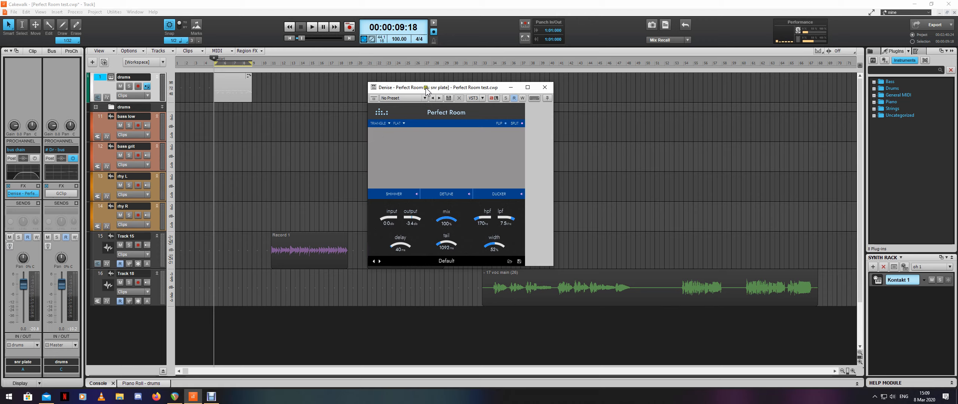
left_click_drag(426, 90, 424, 91)
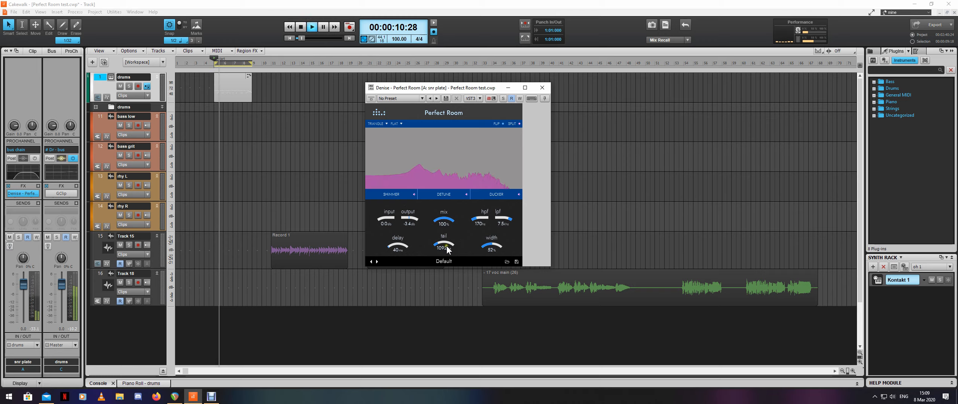
Step: Reset the reverb output to 0.0 dB and, with the snr plate bus soloed, set the reverb width to 100%
double_click(410, 220)
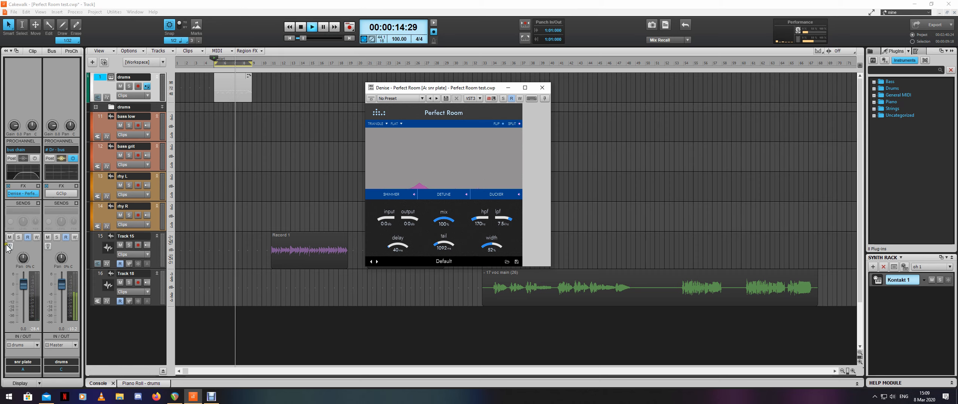
key("space")
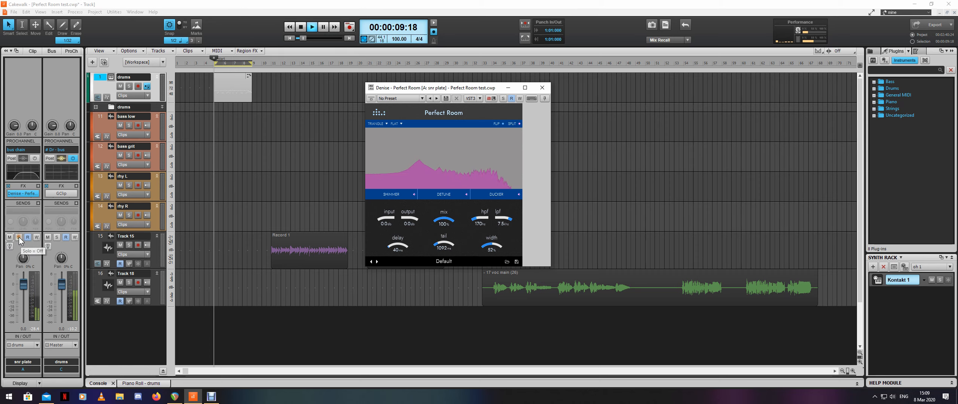
left_click(18, 237)
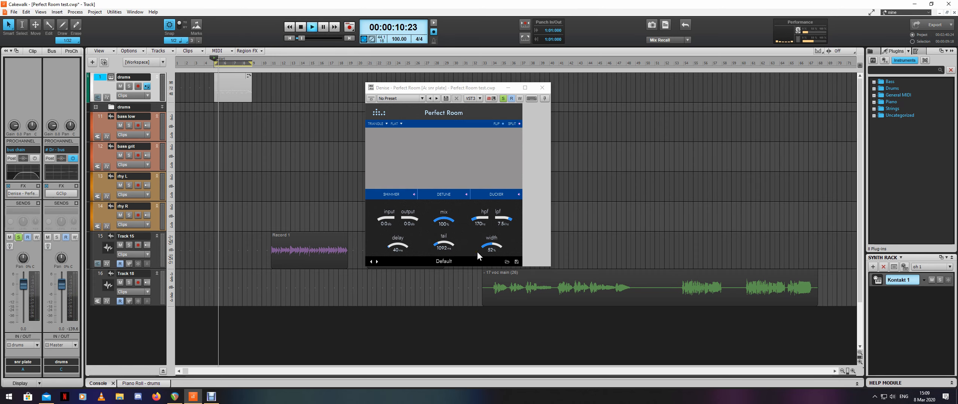
left_click_drag(492, 250, 492, 245)
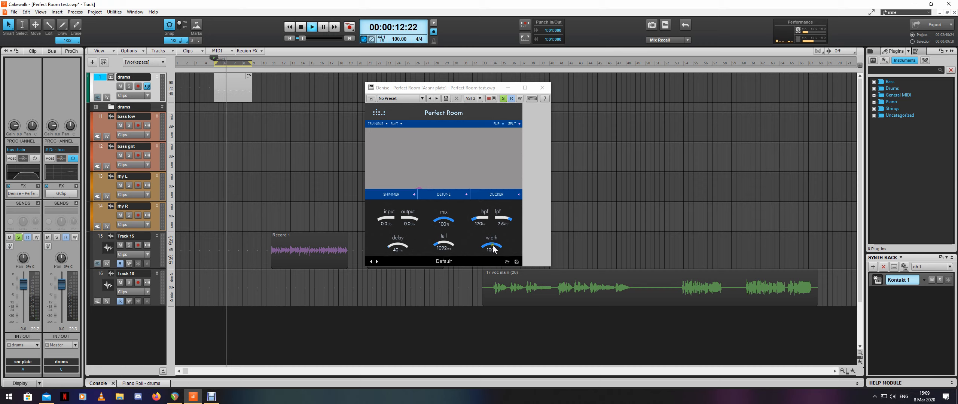
Step: Set the snare reverb's tone to Dark, the high-pass cutoff to 256 Hz and the tail to 740 ms
left_click(401, 124)
left_click(408, 147)
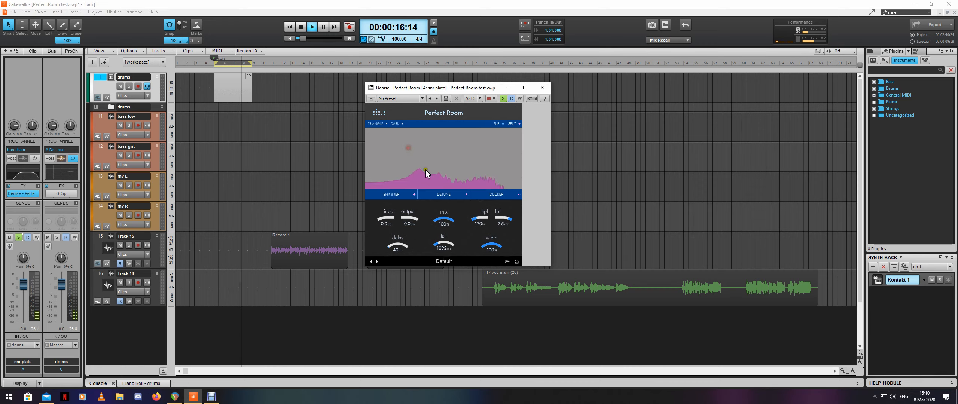
left_click_drag(485, 226, 453, 252)
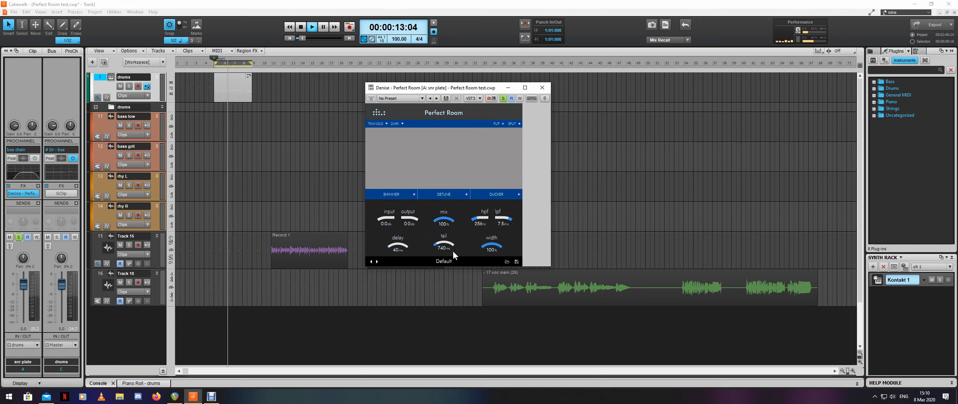
Step: Unsolo the snr plate bus, raise the reverb output to 6.8 dB during playback and stop the drum loop
left_click(18, 237)
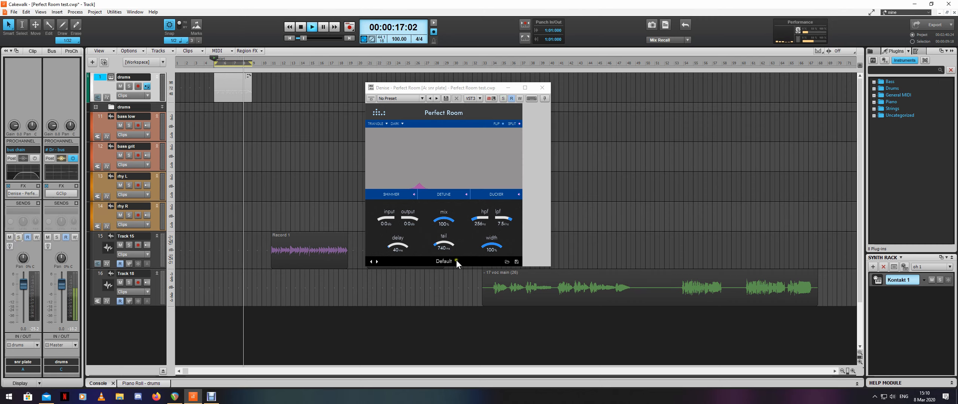
left_click_drag(414, 226, 415, 222)
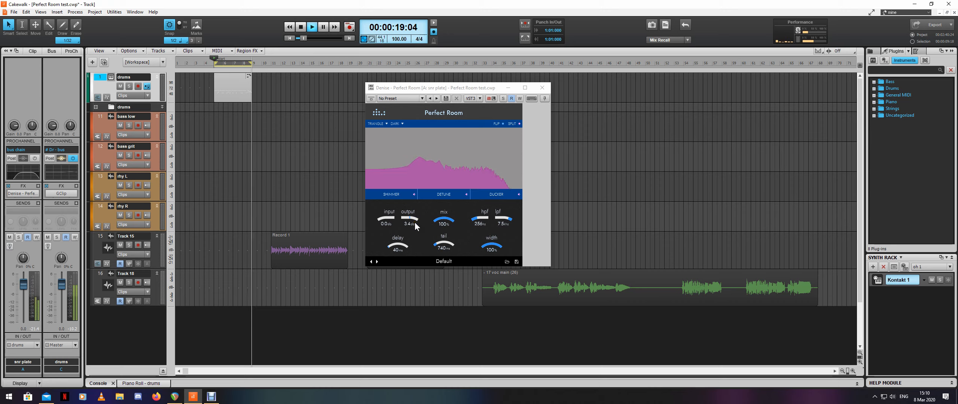
scroll(415, 223, "up", 1)
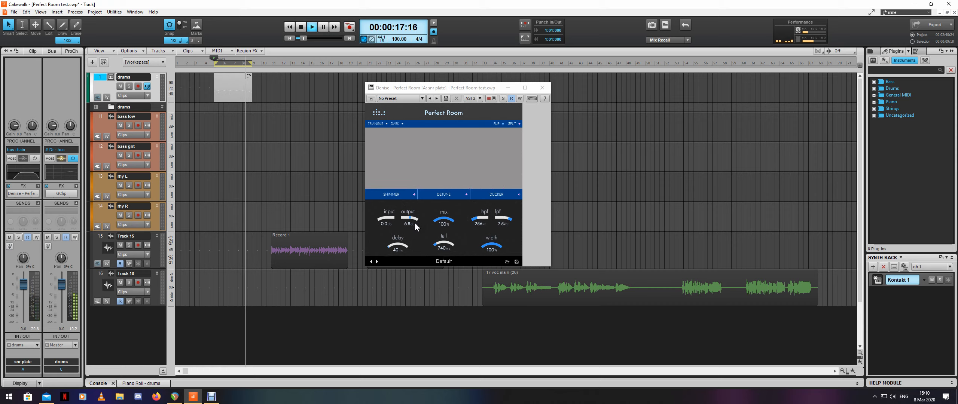
key("space")
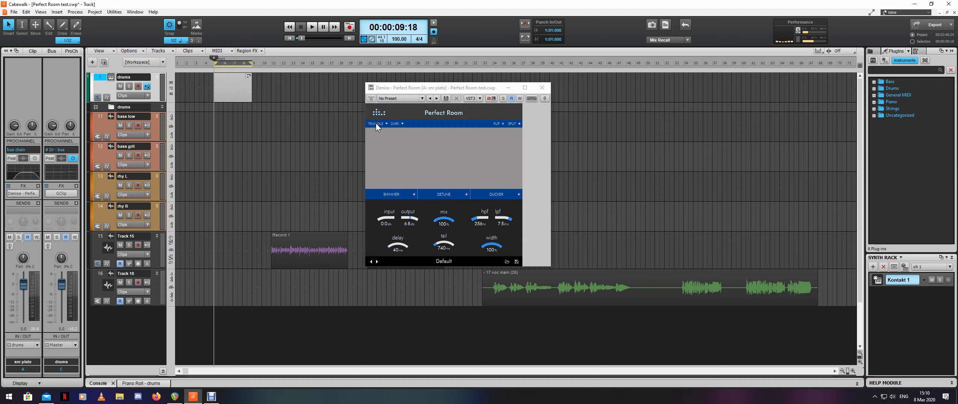
Step: Close the snare reverb, set the loop range to the Record 1 clip on Track 15 and play it without reverb
left_click(541, 88)
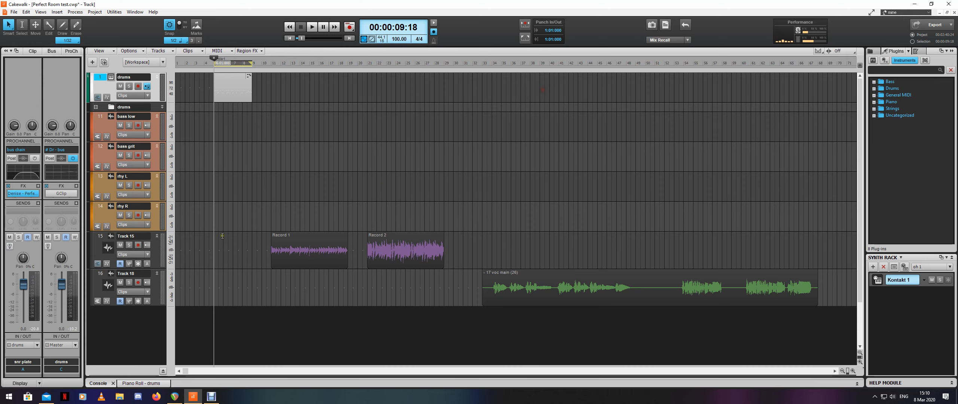
left_click(285, 250)
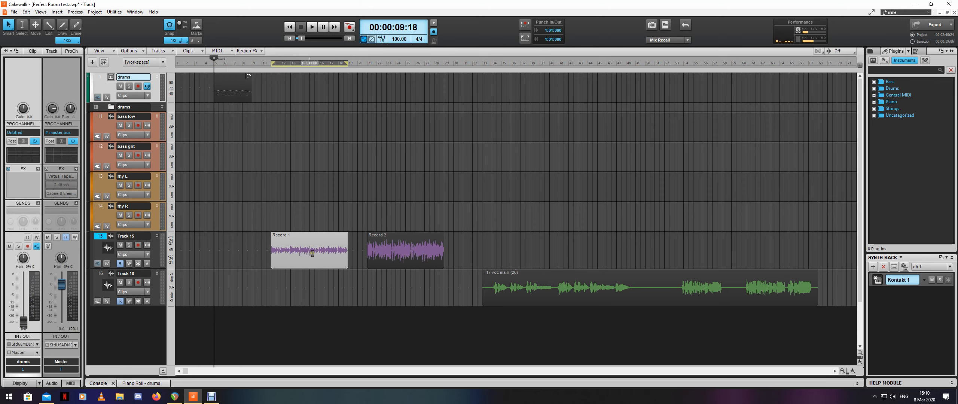
left_click(271, 279)
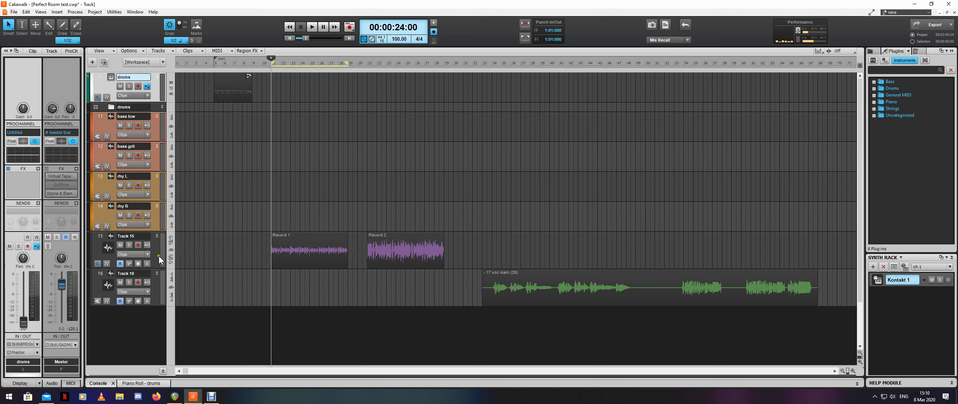
left_click(159, 256)
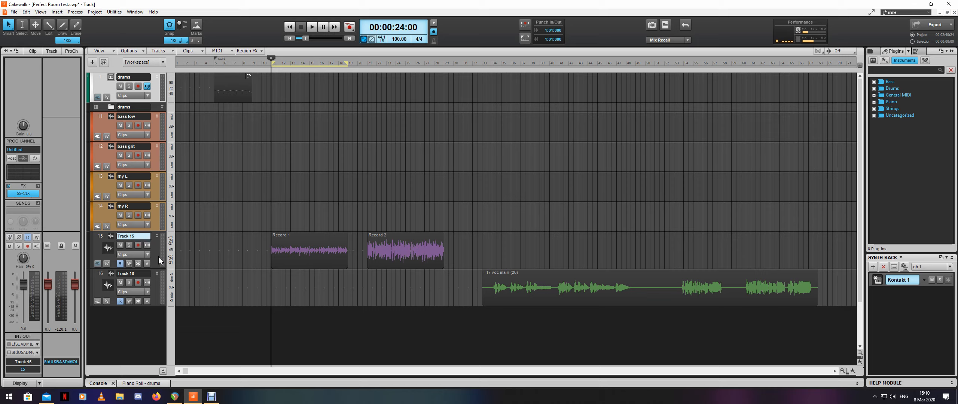
key("space")
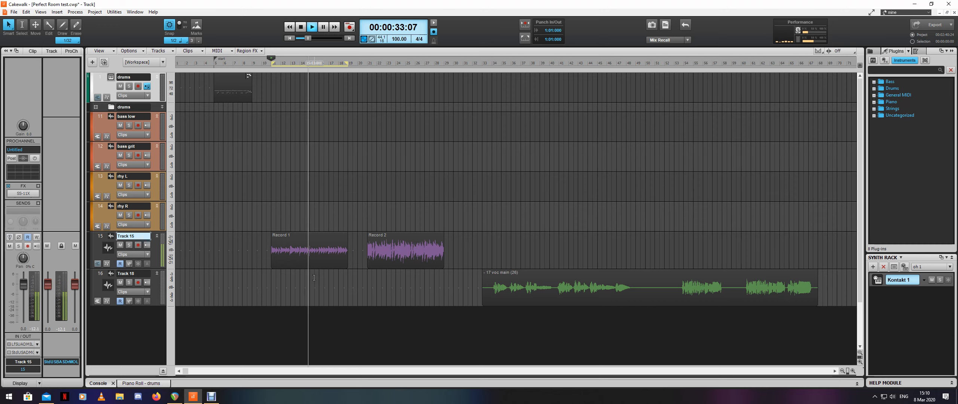
key("space")
Step: Insert Denise - Perfect Room on Track 15 and play the Record 1 clip with the plugin's default settings
left_click(37, 186)
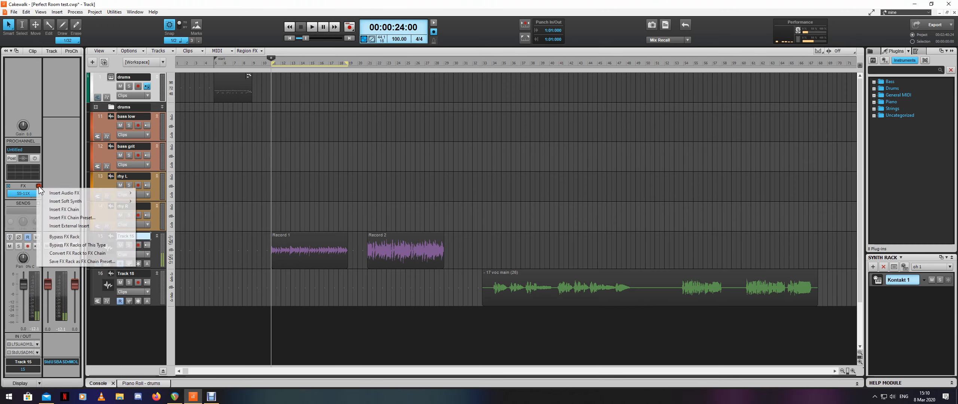
mouse_move(112, 193)
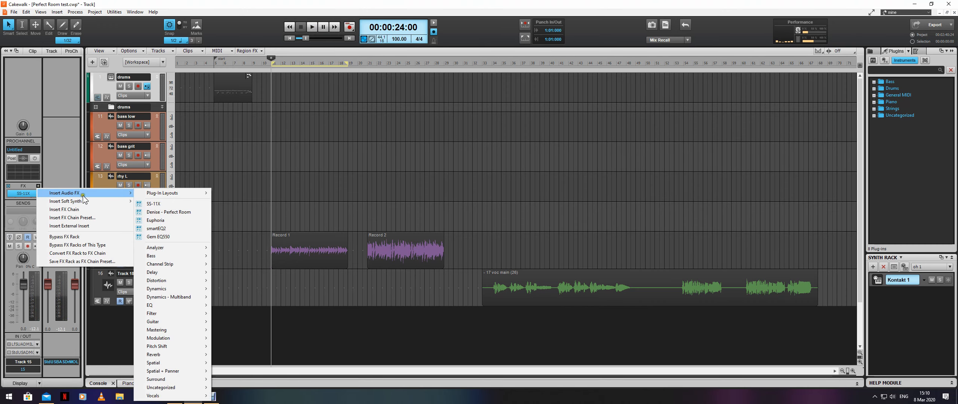
left_click(175, 212)
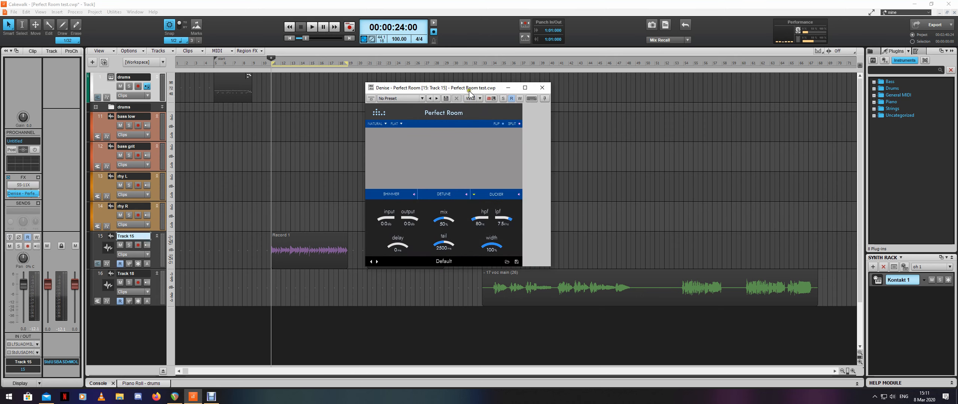
left_click_drag(469, 92, 564, 78)
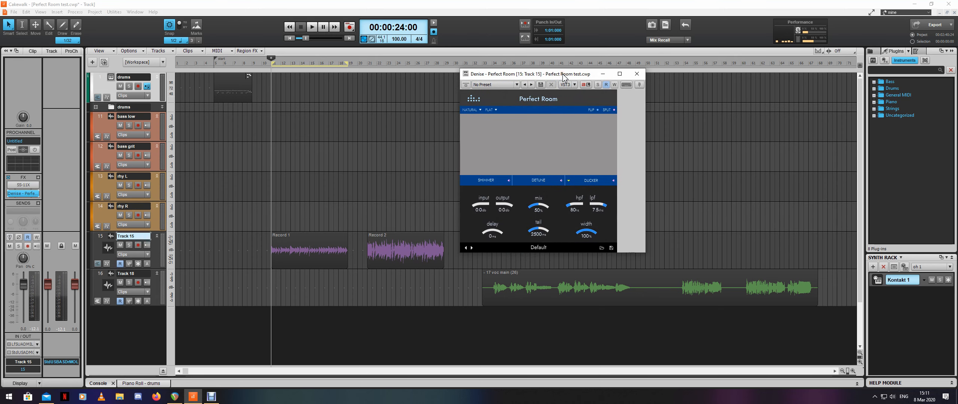
key("space")
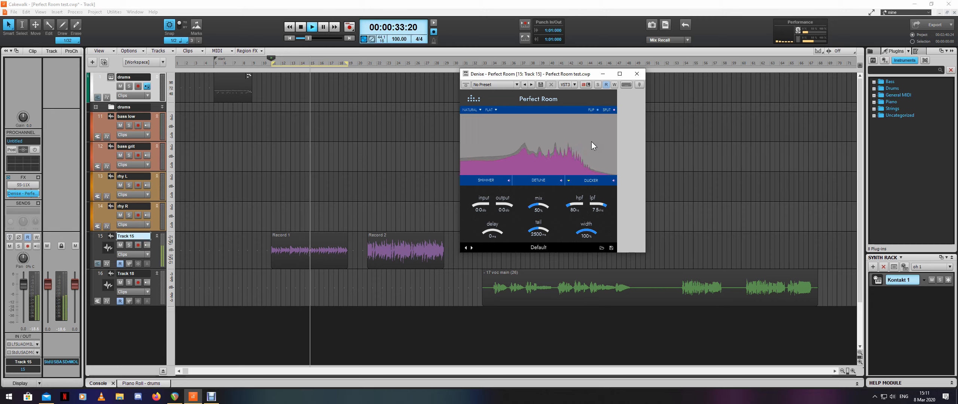
key("space")
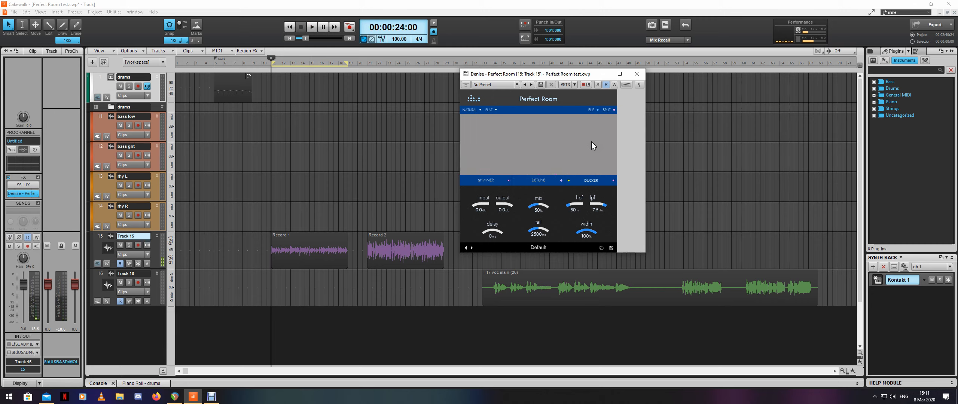
Step: Change the Track 15 reverb shape to Triangle and raise its mix to 70% during playback
left_click(474, 110)
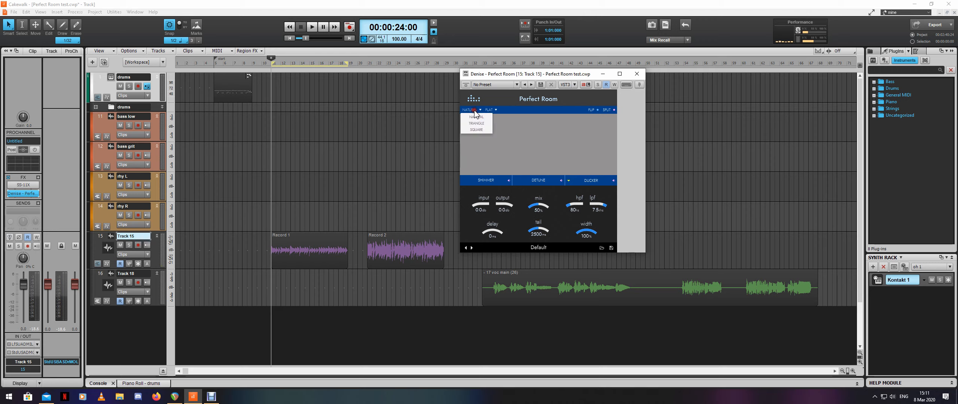
left_click(484, 125)
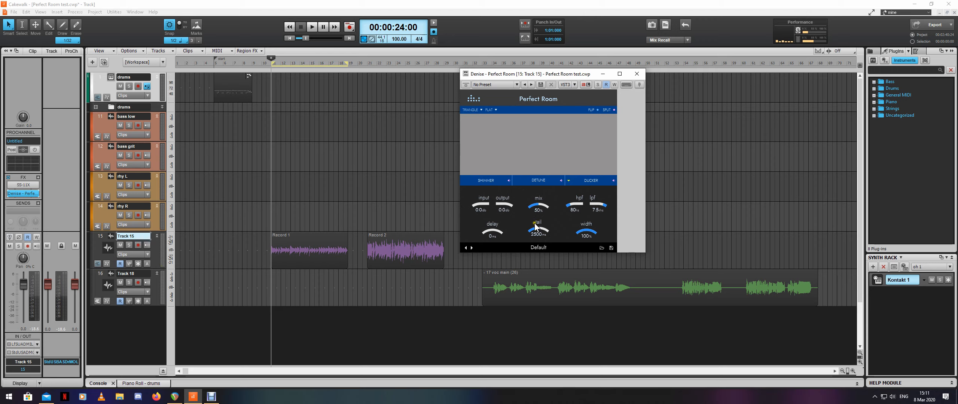
key("space")
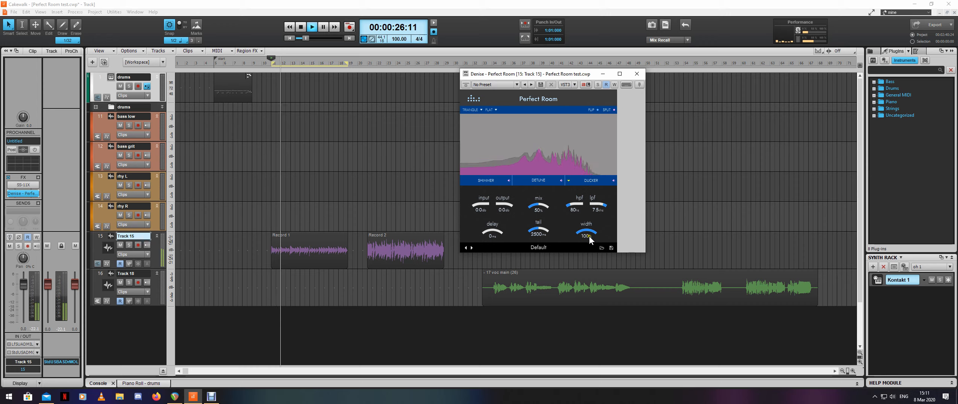
scroll(542, 212, "up", 2)
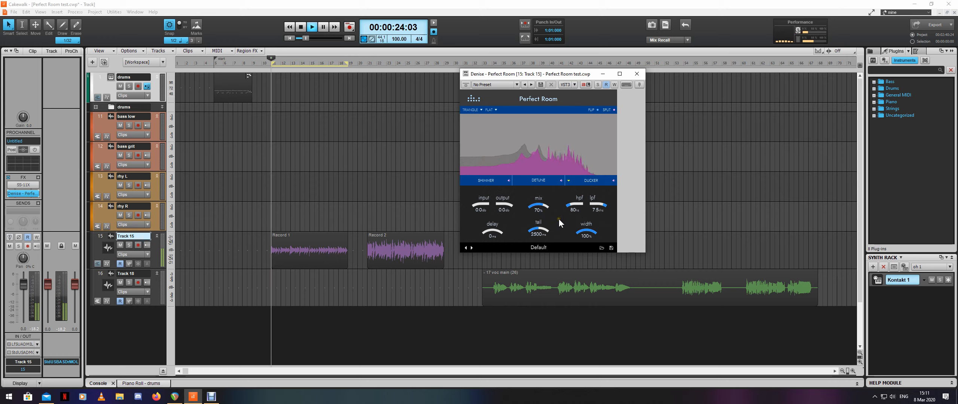
key("space")
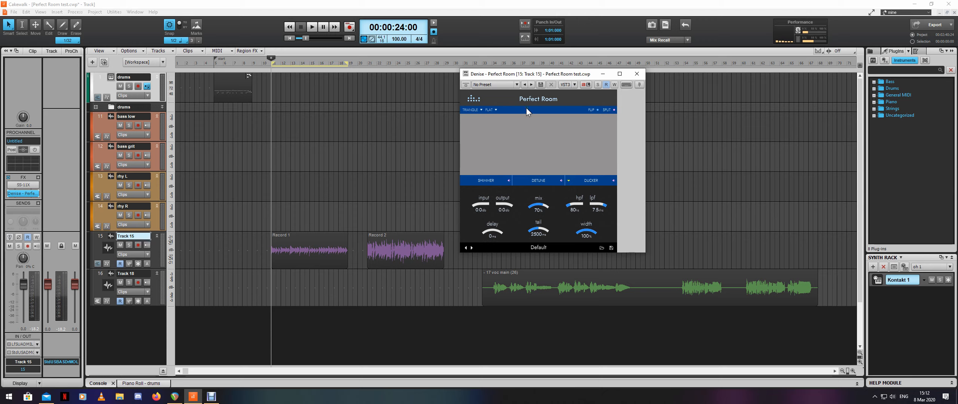
Step: Audition the Record 1 clip with the reverb tone at Dark, the high-pass cutoff at 286 Hz and the tail at 5000 ms
left_click(490, 110)
left_click(638, 225)
key("space")
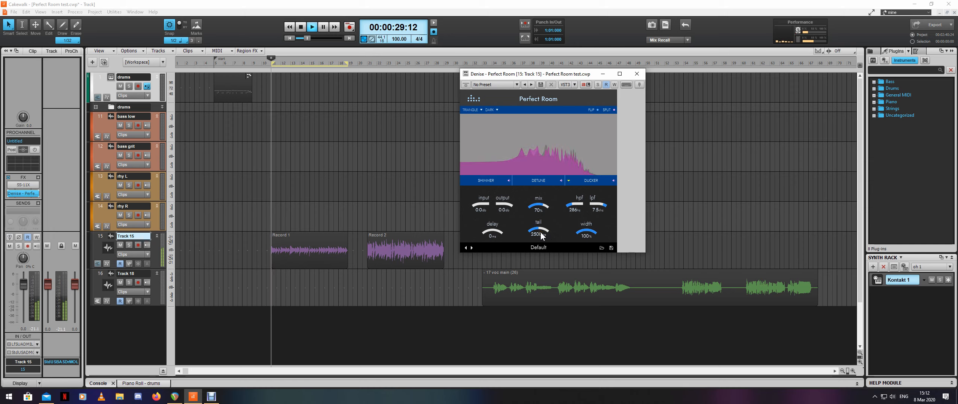
key("space")
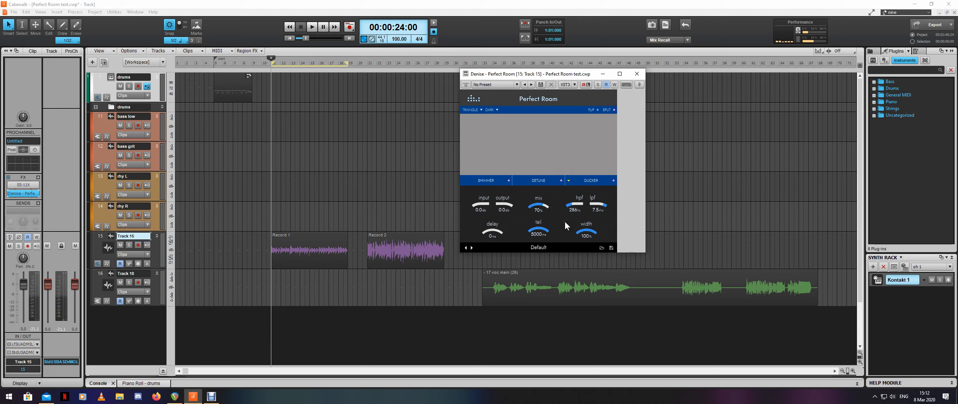
key("space")
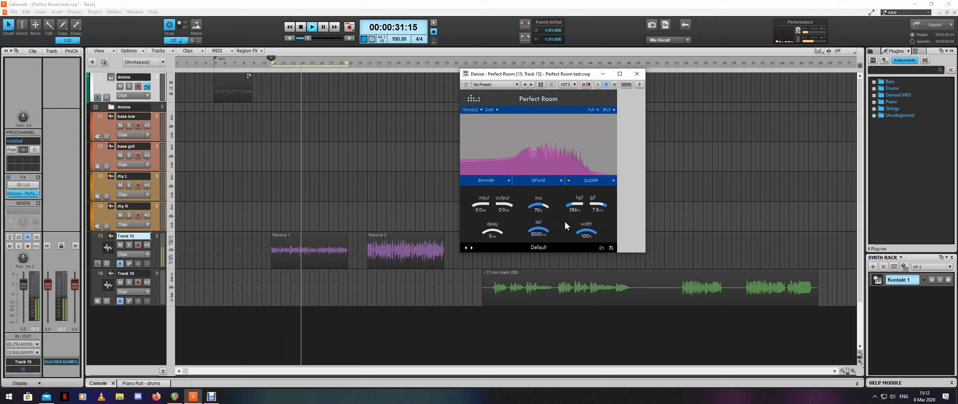
Step: Set the Track 15 reverb tone to Flat and lower the high-pass cutoff to 125 Hz during playback
left_click(490, 110)
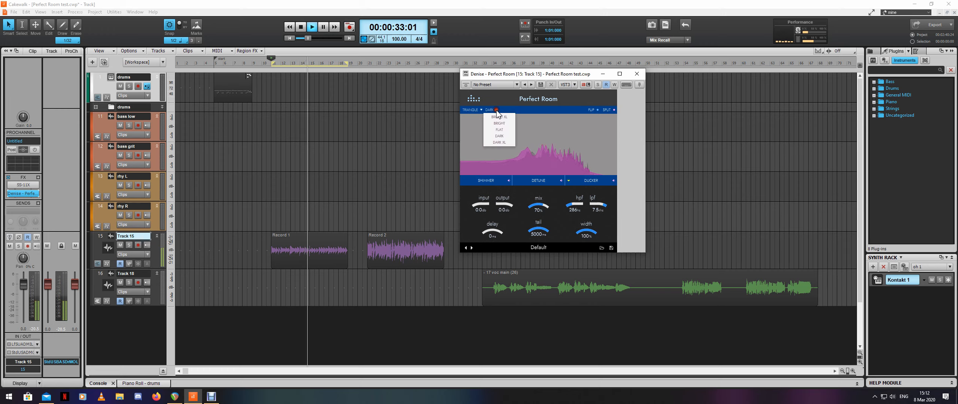
left_click(504, 129)
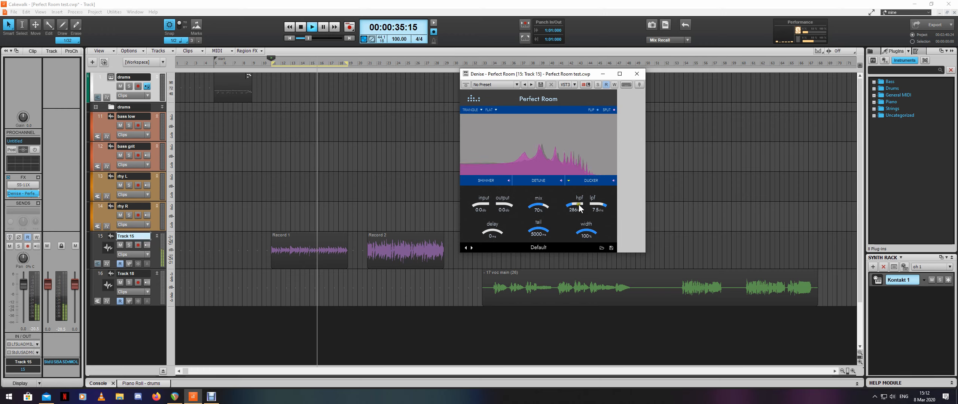
left_click_drag(578, 205, 589, 216)
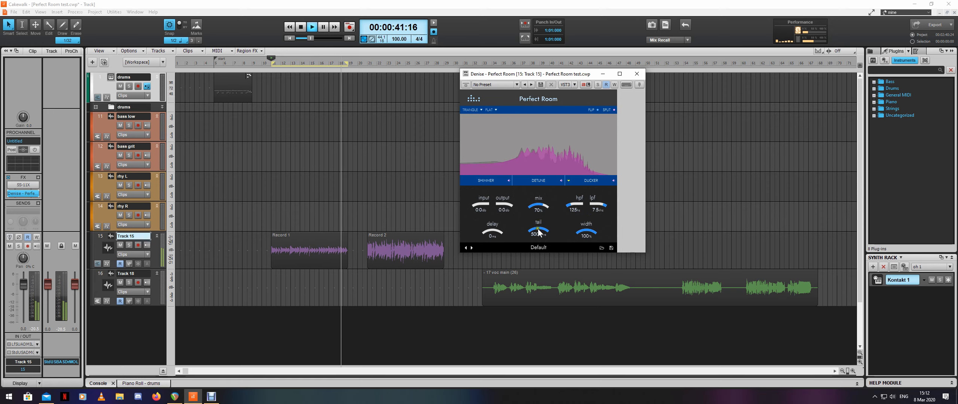
Step: Try the Bright tone, switch to Bright XL, and set the reverb tail to 2500 ms and the mix to 100%
left_click(493, 109)
left_click(505, 125)
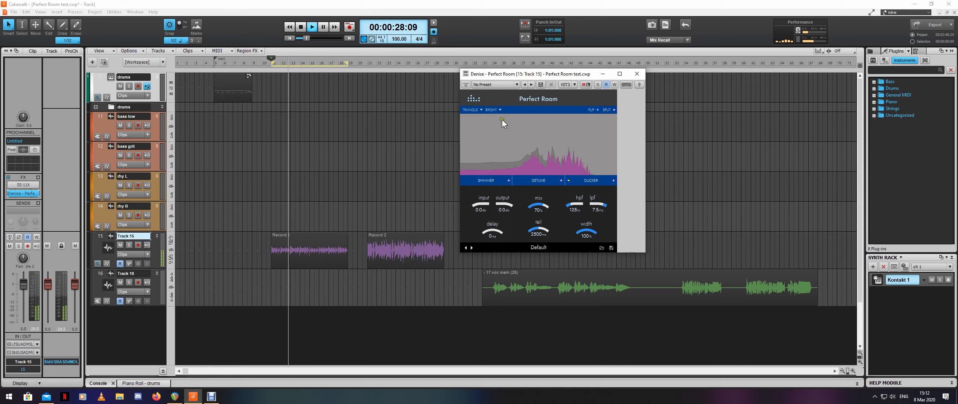
left_click(494, 110)
left_click(502, 118)
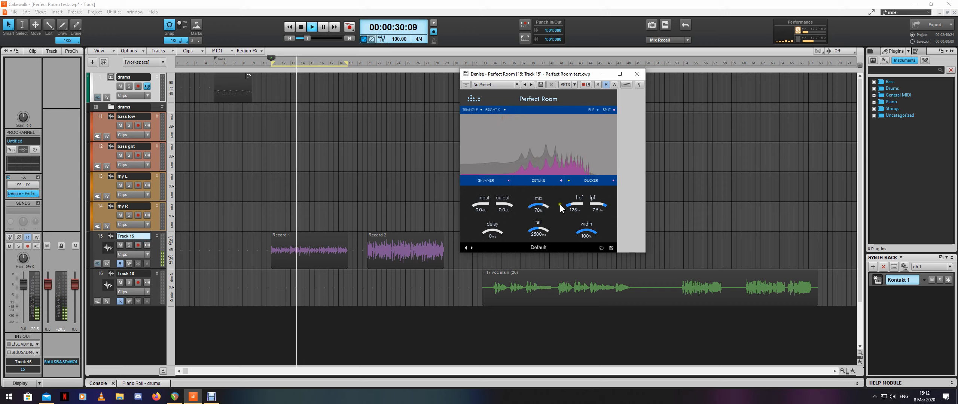
scroll(543, 204, "up", 5)
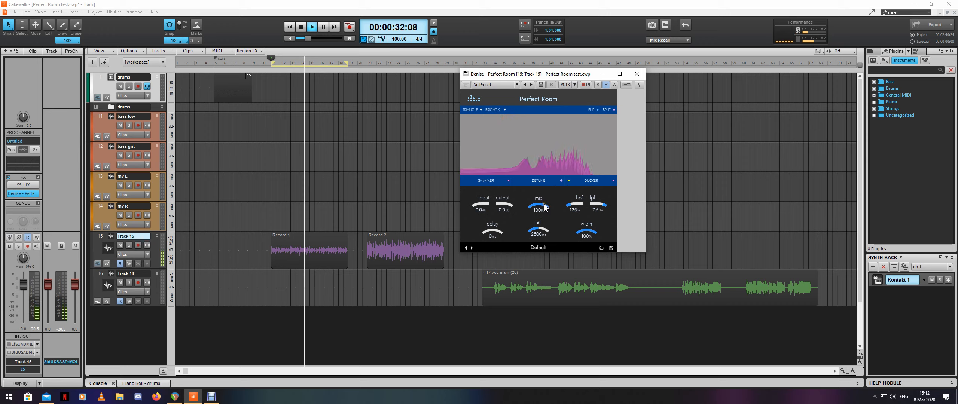
Step: Audition the Bright, Flat, Dark and Dark XL reverb tones on Track 15 during playback
left_click(503, 109)
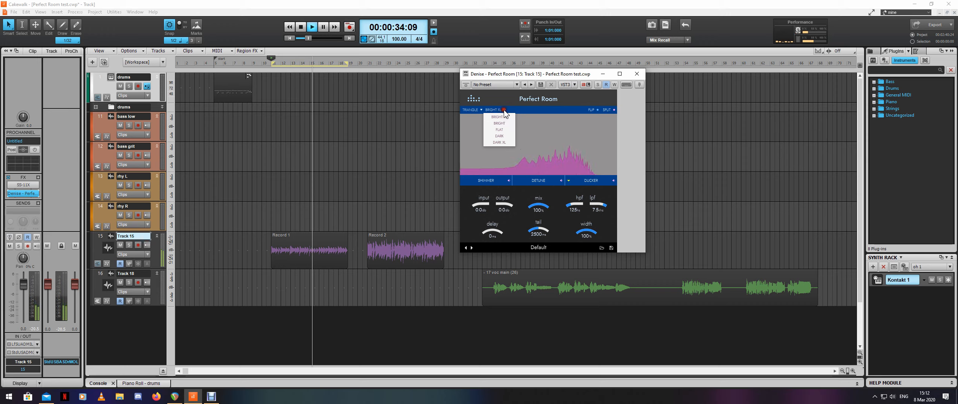
left_click(510, 124)
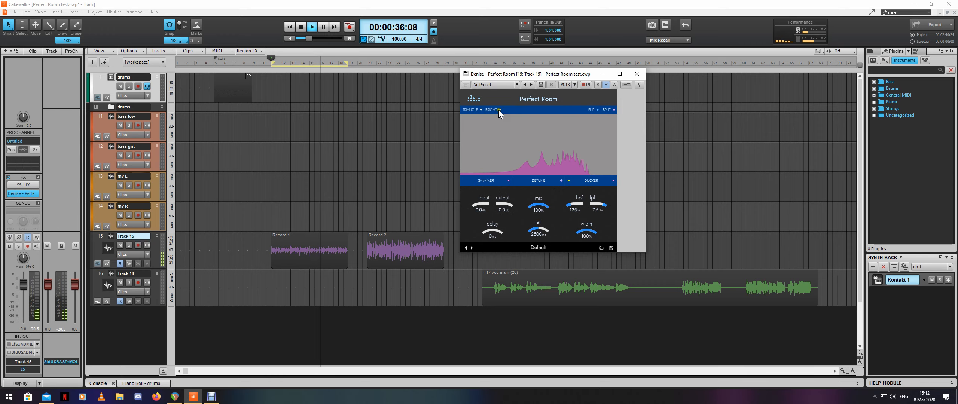
left_click(499, 110)
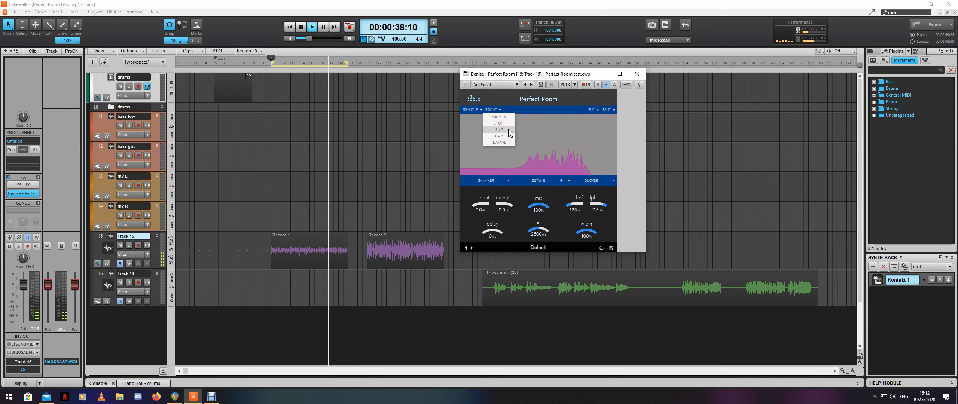
left_click(508, 129)
left_click(492, 110)
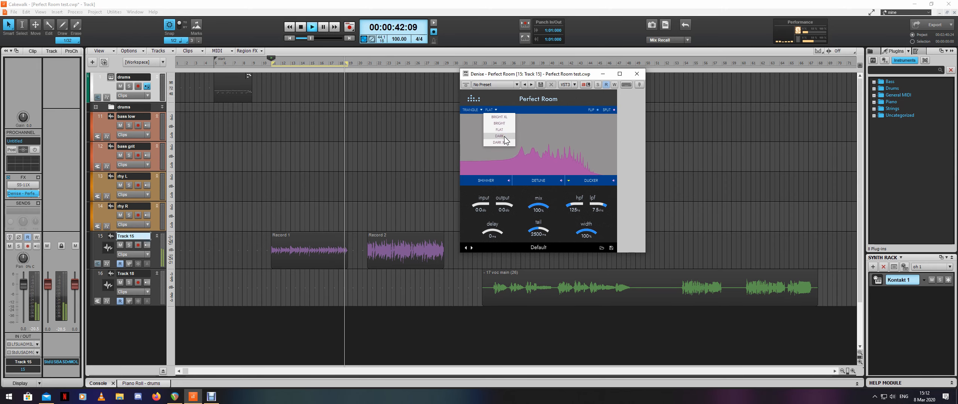
left_click(504, 136)
left_click(496, 110)
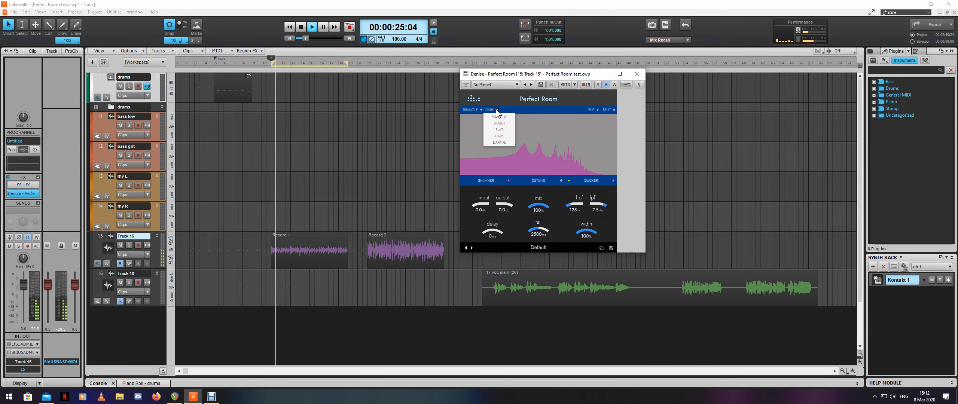
left_click(504, 142)
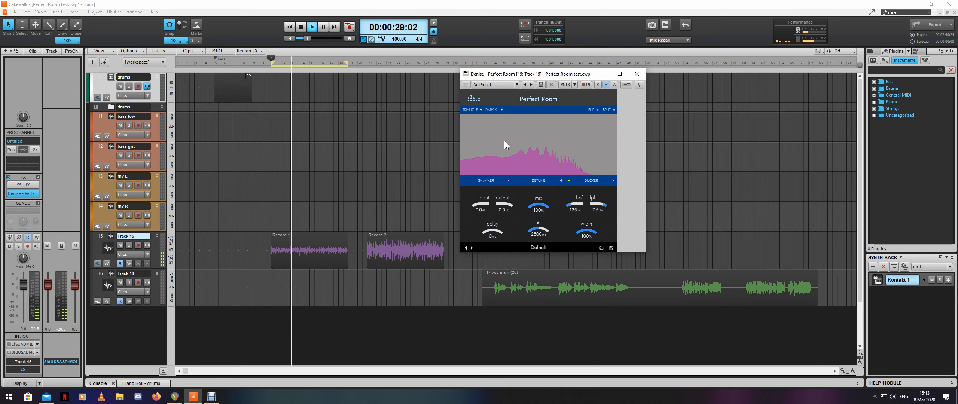
Step: Try the Dark XL reverb with the mix at 82% and the tail at 3732 ms
left_click(544, 205)
left_click(542, 229)
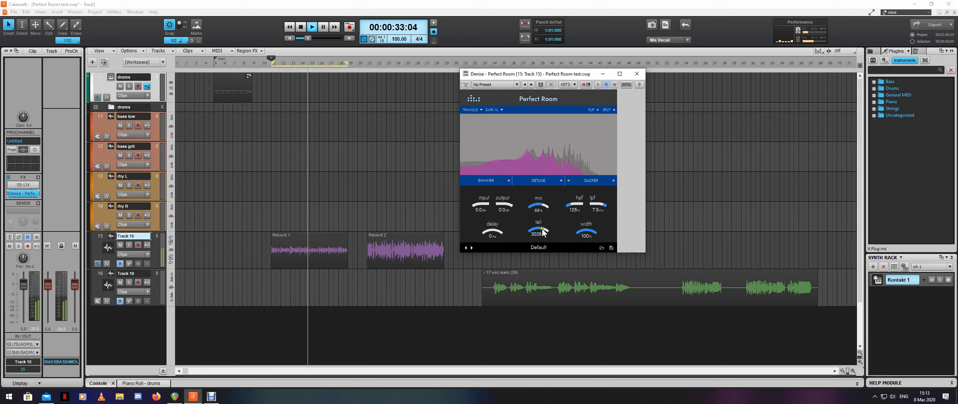
left_click_drag(542, 229, 542, 228)
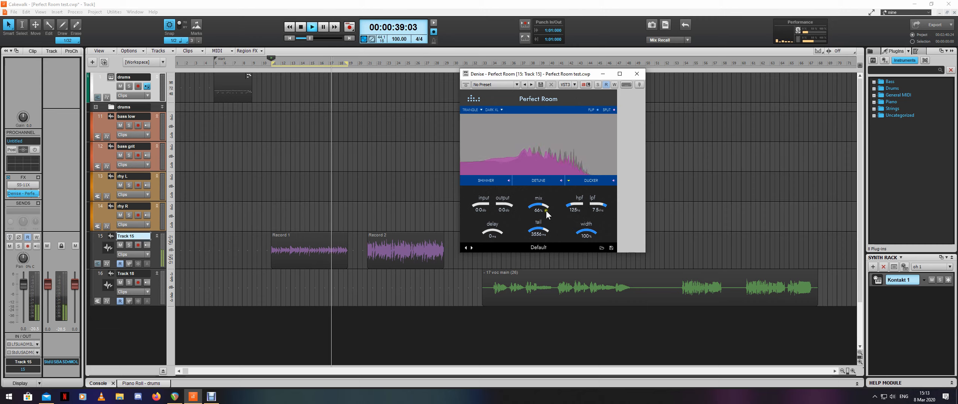
mouse_move(546, 213)
left_mouse_down()
mouse_move(544, 205)
mouse_move(549, 221)
left_mouse_up()
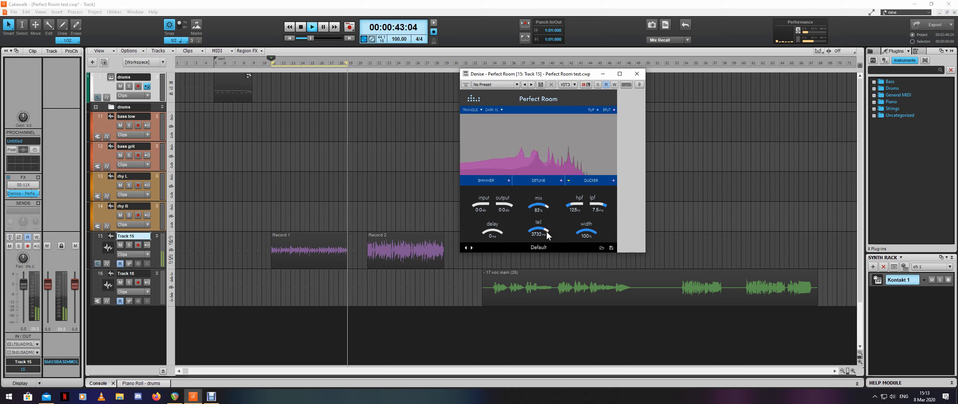
Step: Set the reverb tone to Flat, the tail to 3380 ms and the mix to 70%, and stop playback
left_click(501, 110)
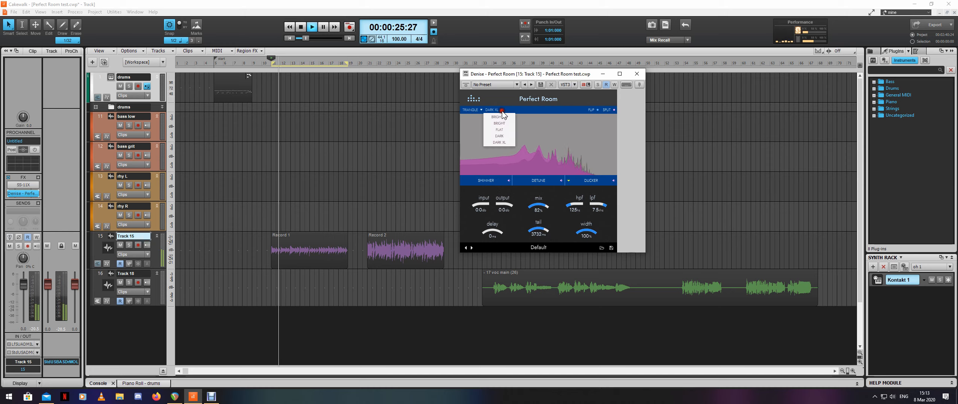
left_click(509, 130)
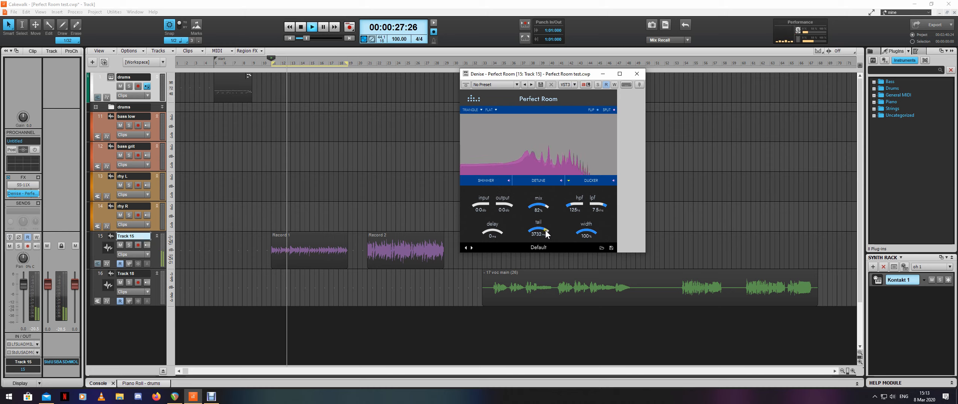
left_click_drag(545, 231, 545, 233)
left_click_drag(541, 206, 541, 232)
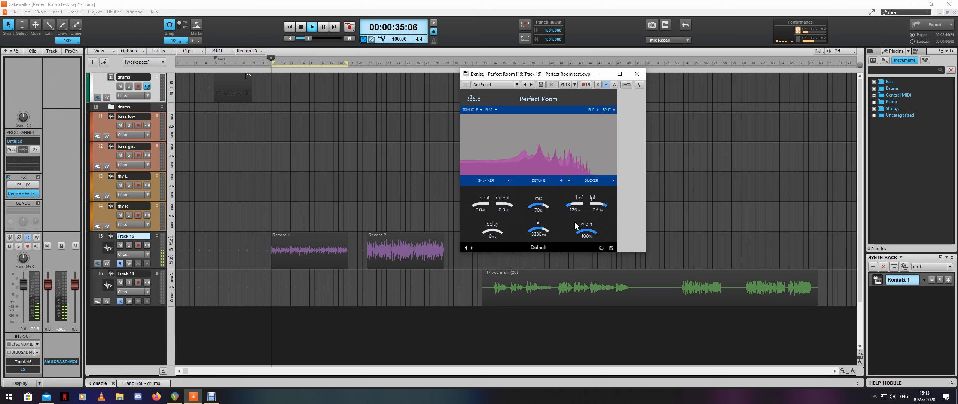
key("space")
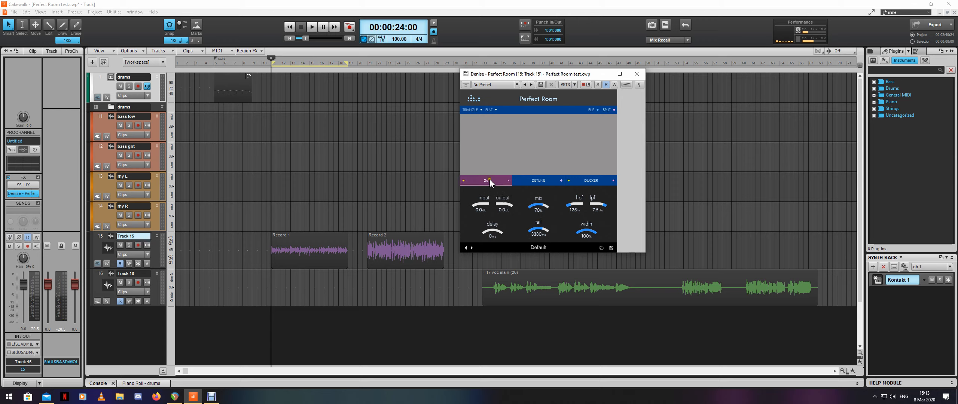
Step: Raise the shimmer amount to about 80% while playing back the Record 1 clip
left_click(489, 179)
key("space")
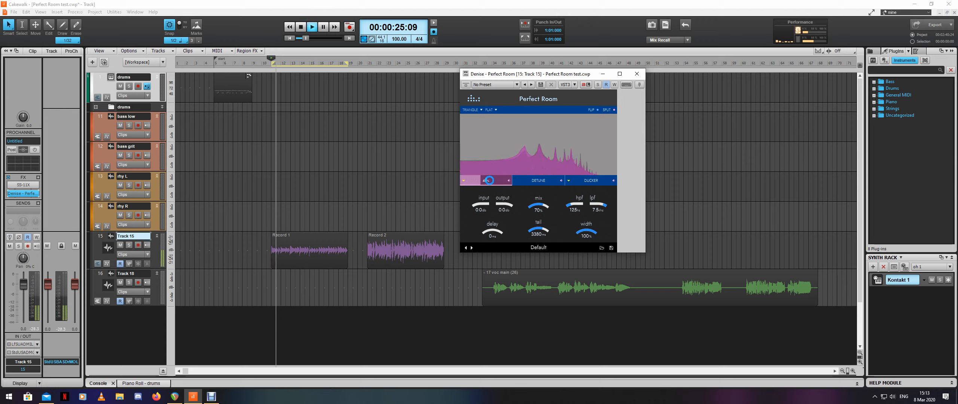
left_click_drag(489, 180, 490, 181)
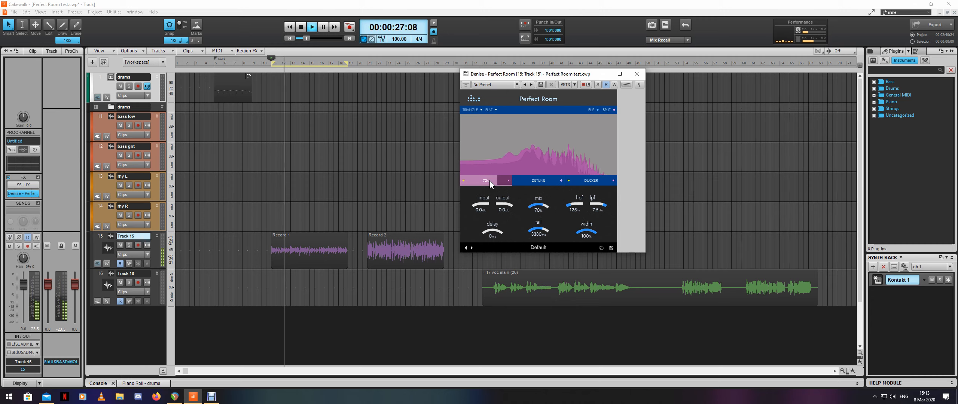
scroll(489, 180, "up", 1)
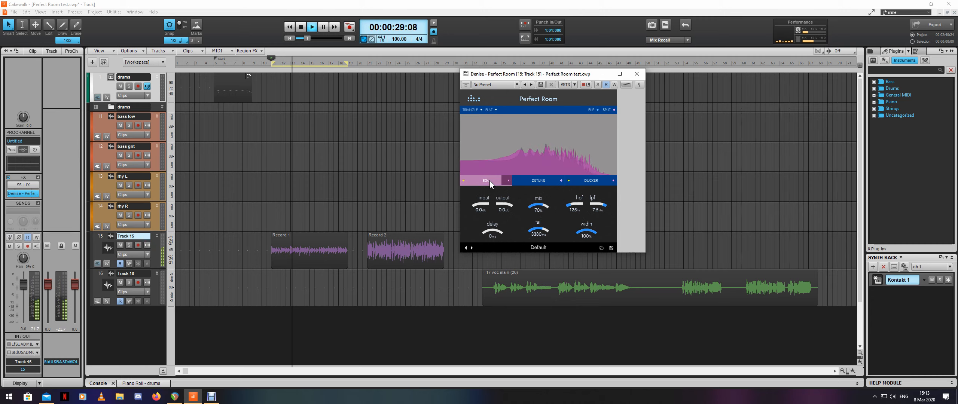
Step: Open the shimmer settings and audition lo octave at 0%, hi octave at 100%, and source at 0% with hi octave at 86%
left_click(464, 181)
left_click_drag(542, 205, 541, 206)
scroll(589, 205, "up", 5)
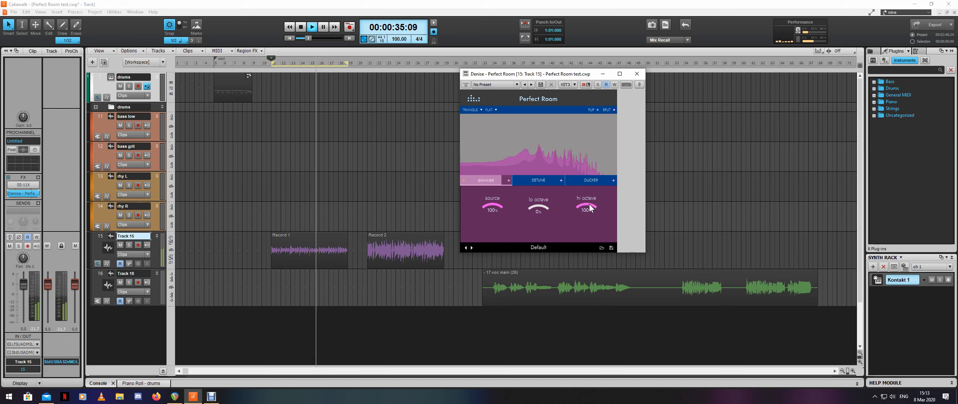
left_click_drag(492, 204, 491, 204)
left_click_drag(587, 205, 587, 206)
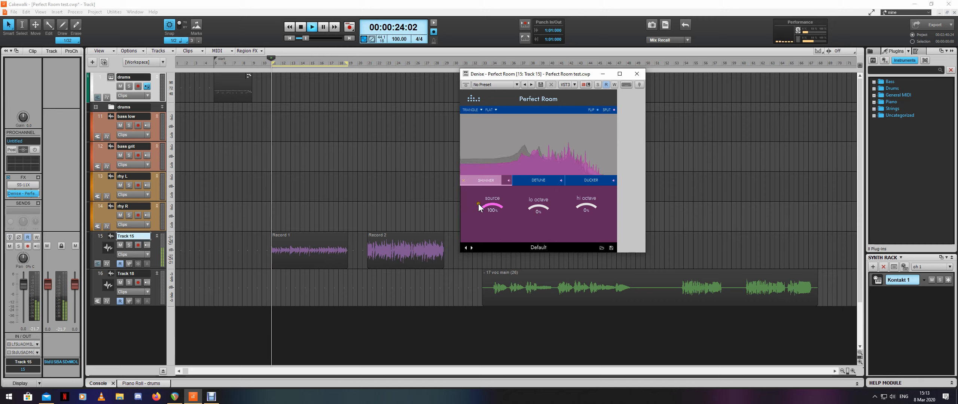
left_click_drag(497, 204, 497, 205)
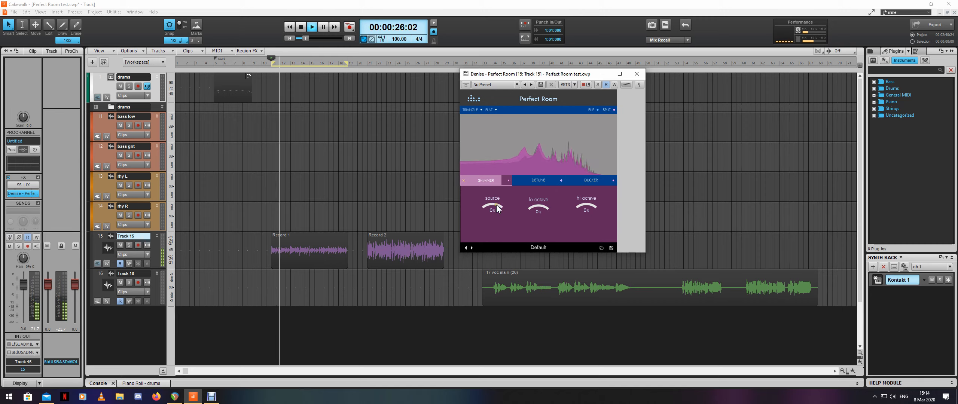
left_click_drag(586, 206, 589, 208)
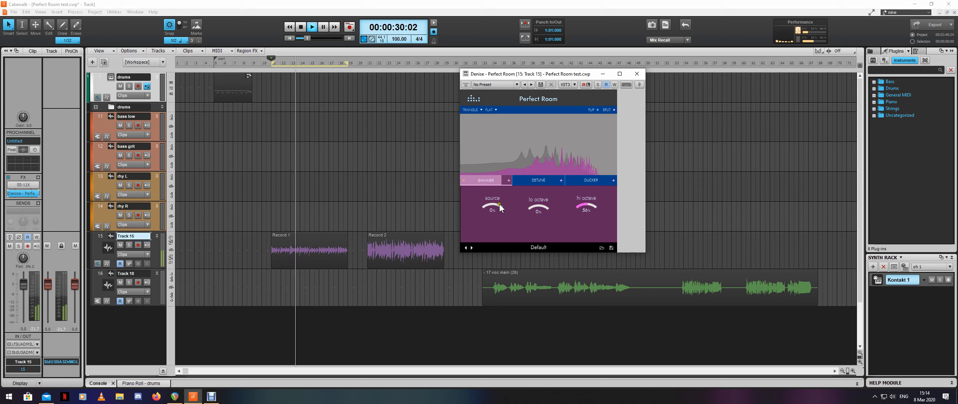
Step: Set the shimmer source to 100% and reset both the lo octave and hi octave to 50%
left_click(499, 203)
double_click(583, 204)
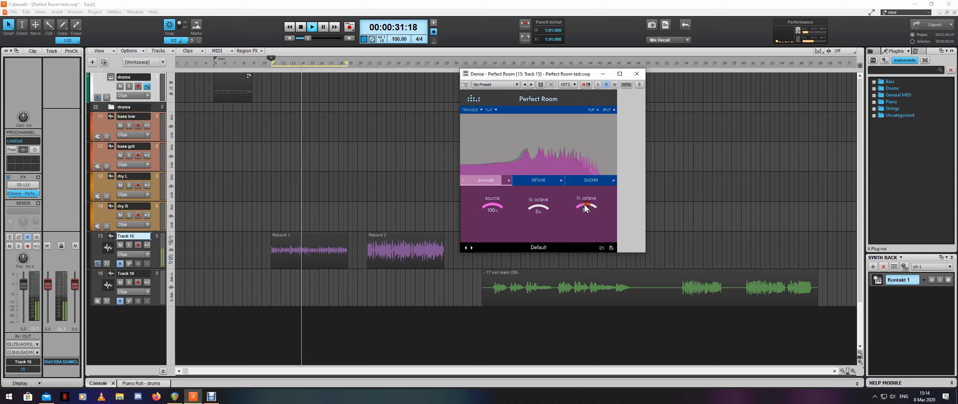
double_click(542, 205)
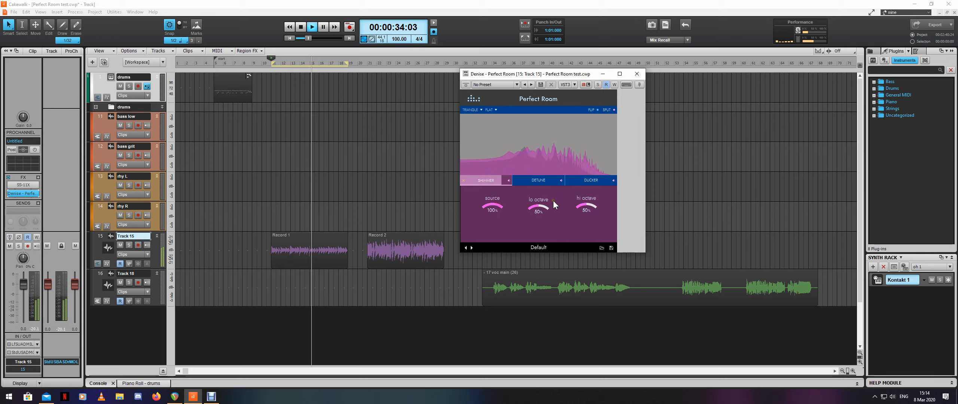
Step: Compare playback with shimmer bypassed and engaged, and leave its settings with shimmer turned off
left_click(508, 181)
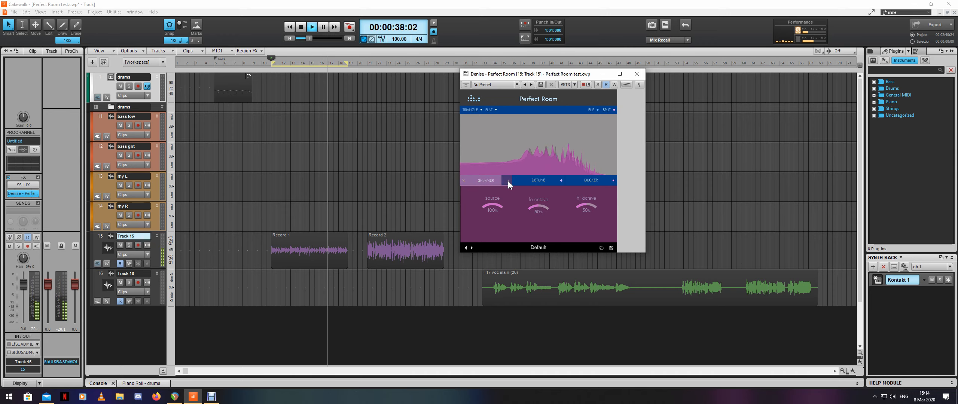
left_click(508, 181)
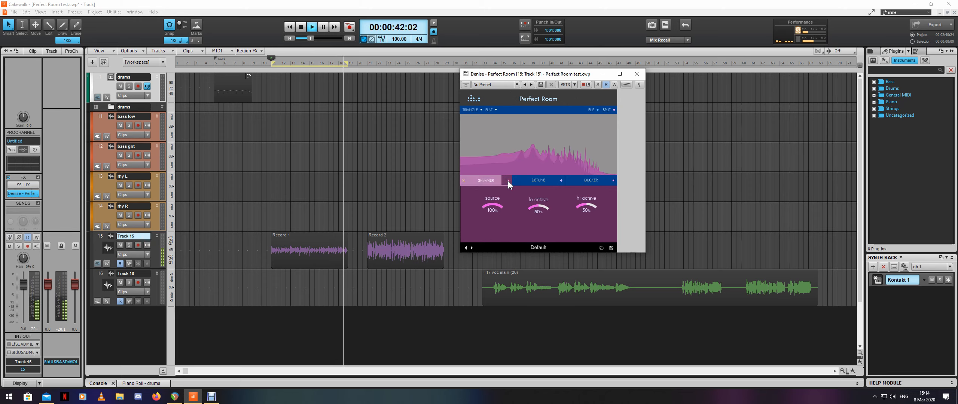
key("space")
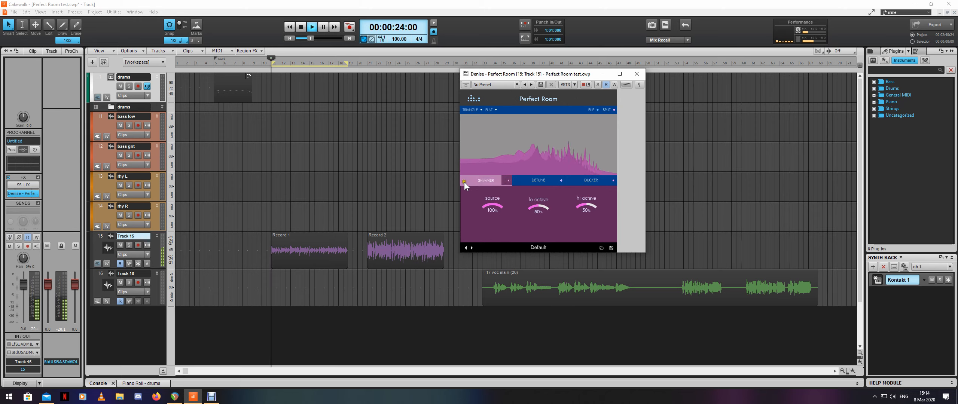
left_click(464, 180)
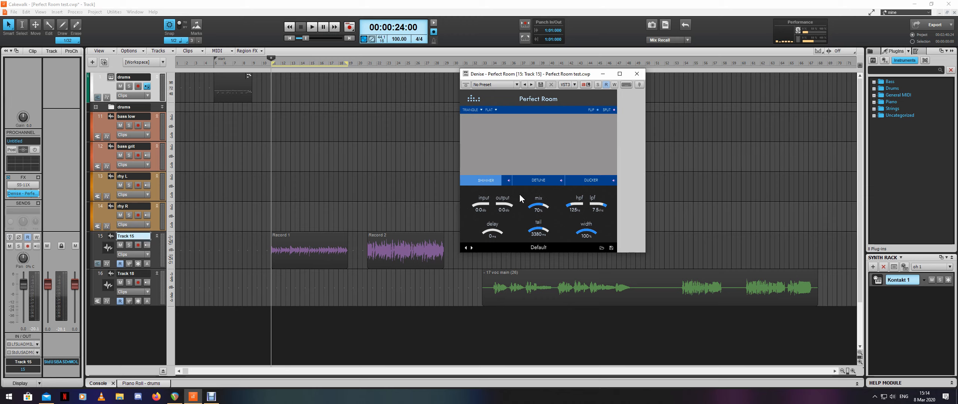
left_click(507, 181)
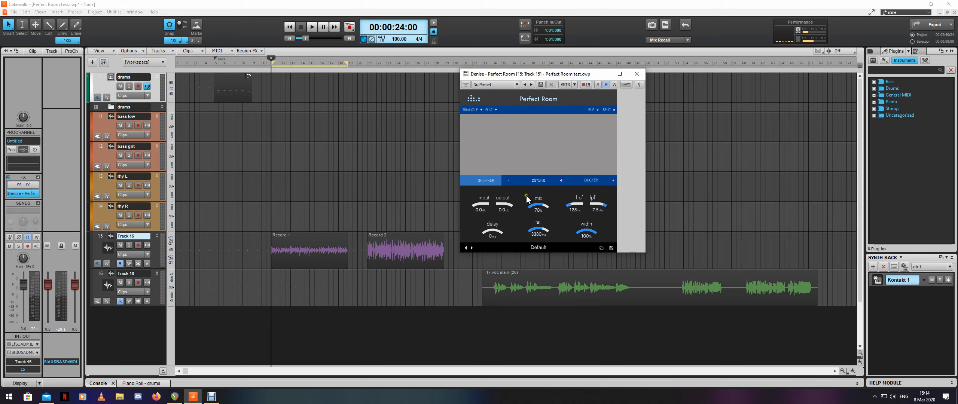
Step: Open the detune settings and raise the detune amount to its maximum during playback
left_click(516, 180)
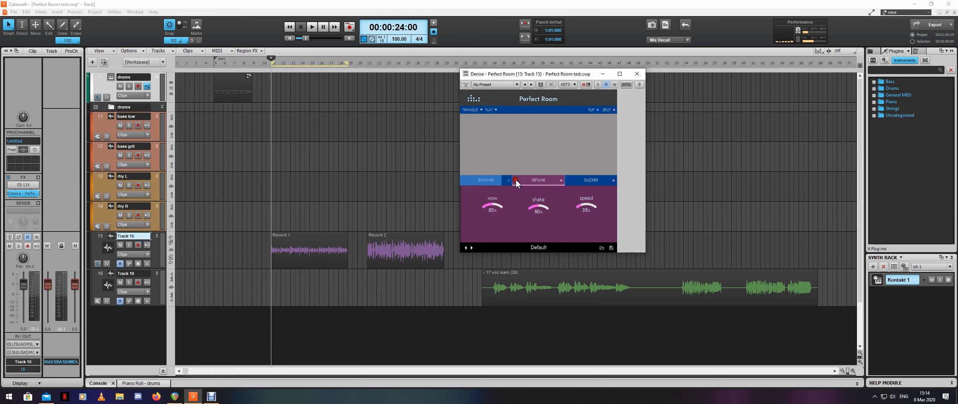
key("space")
scroll(540, 181, "up", 11)
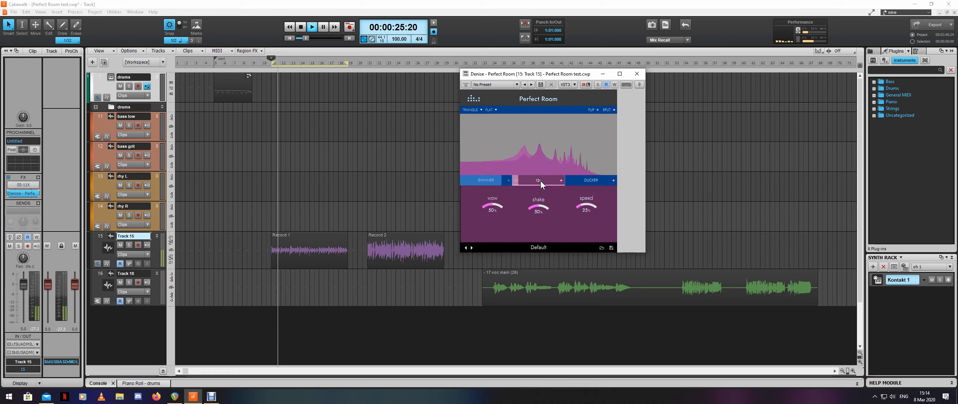
scroll(541, 181, "up", 2)
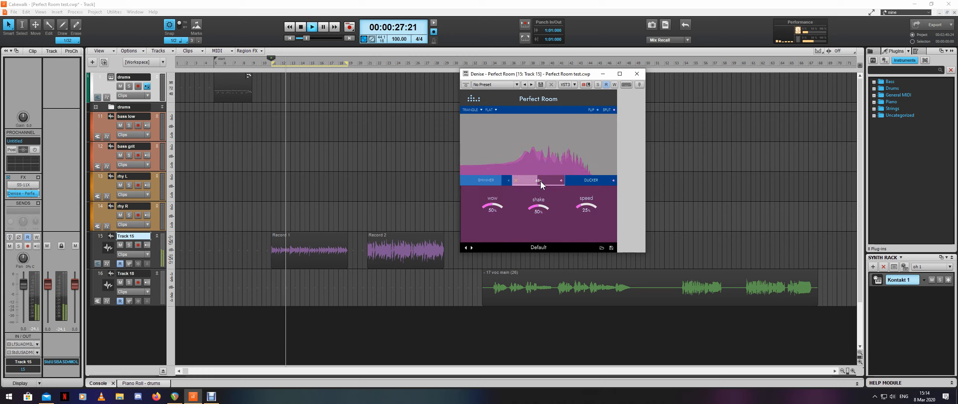
scroll(540, 181, "up", 9)
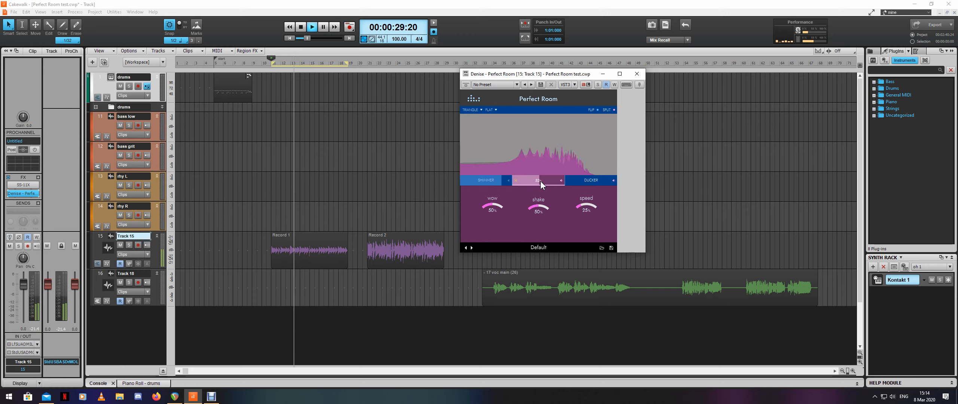
scroll(541, 181, "up", 3)
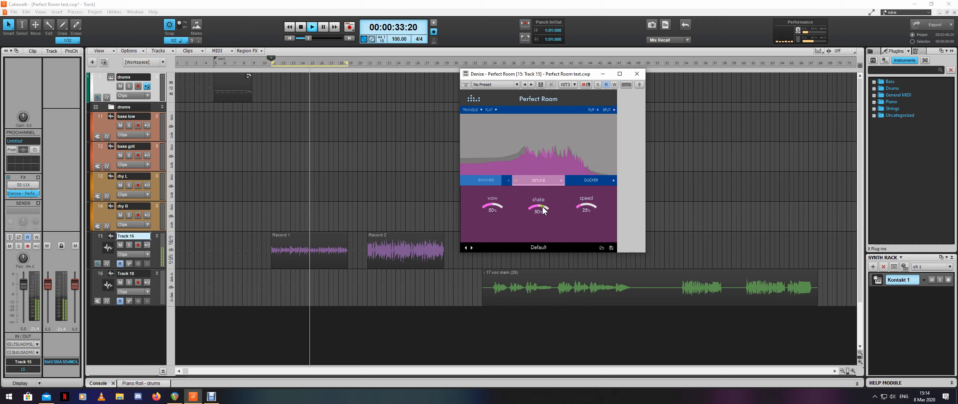
Step: Audition the detune controls, setting shake to 0%, speed to 21% and wow to 0%
scroll(542, 206, "down", 12)
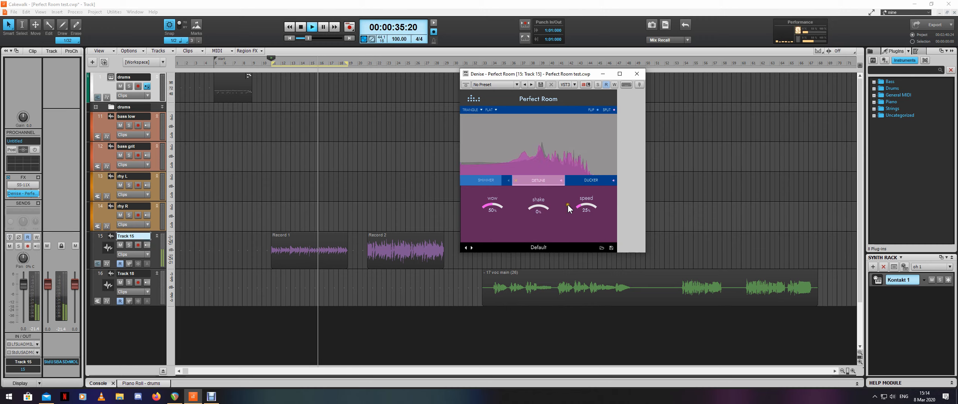
scroll(583, 204, "up", 11)
scroll(583, 203, "down", 10)
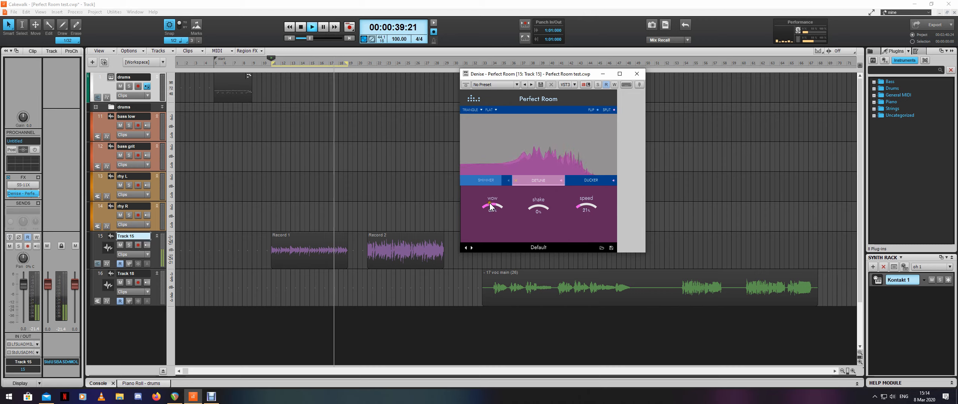
scroll(490, 206, "up", 12)
scroll(490, 207, "down", 12)
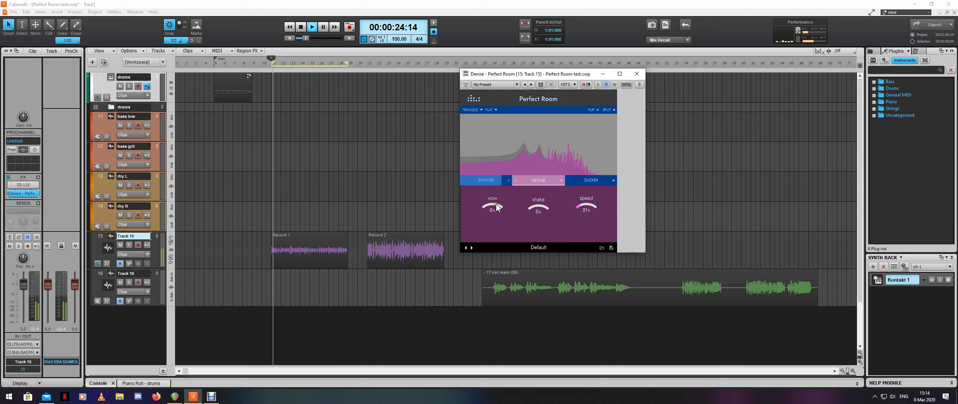
Step: Set the detune wow to 30% and speed to 13% while the Record 1 clip loops
scroll(496, 204, "up", 3)
scroll(496, 207, "up", 1)
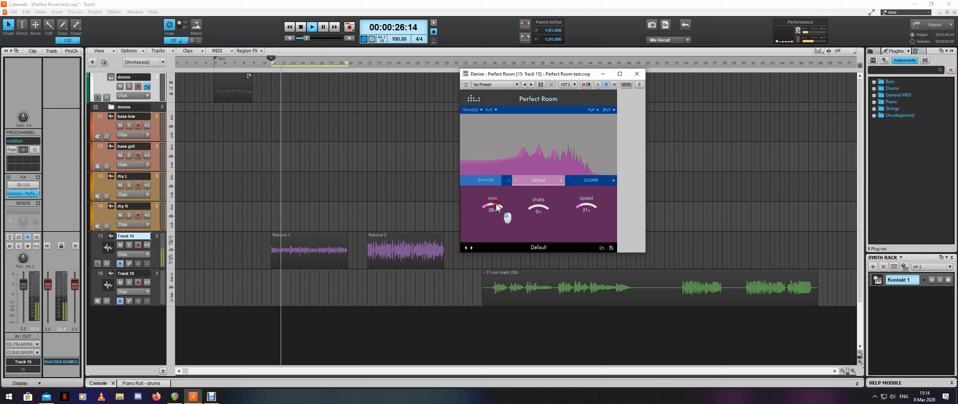
scroll(496, 206, "down", 1)
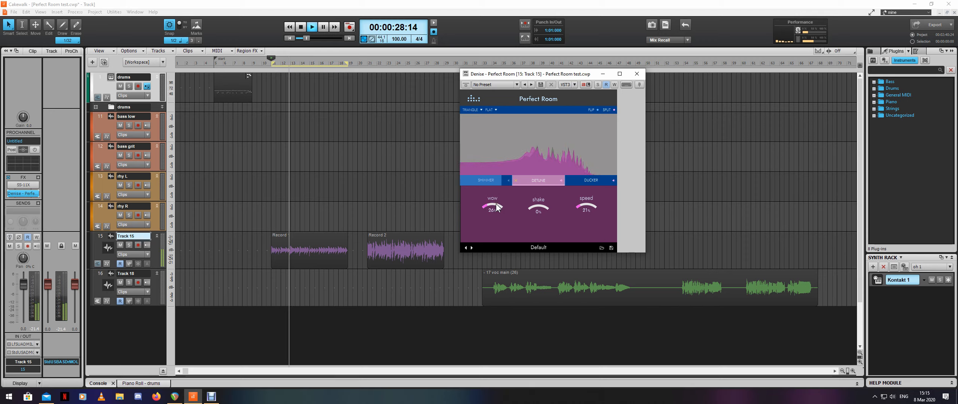
scroll(589, 204, "down", 1)
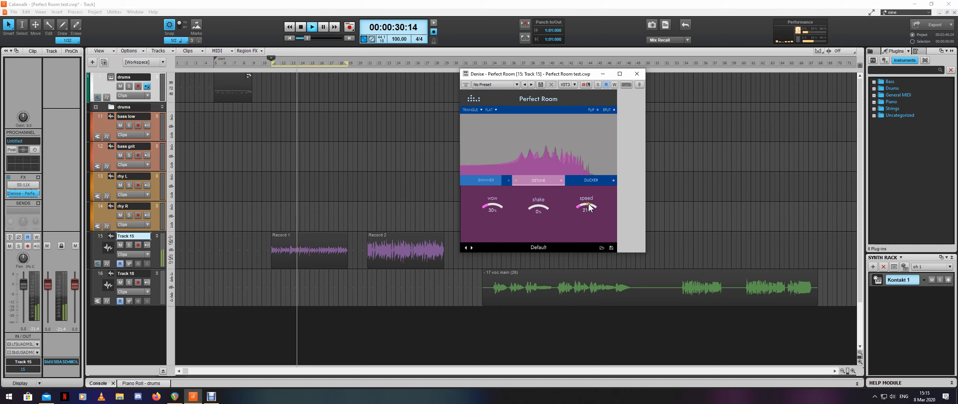
scroll(588, 205, "down", 1)
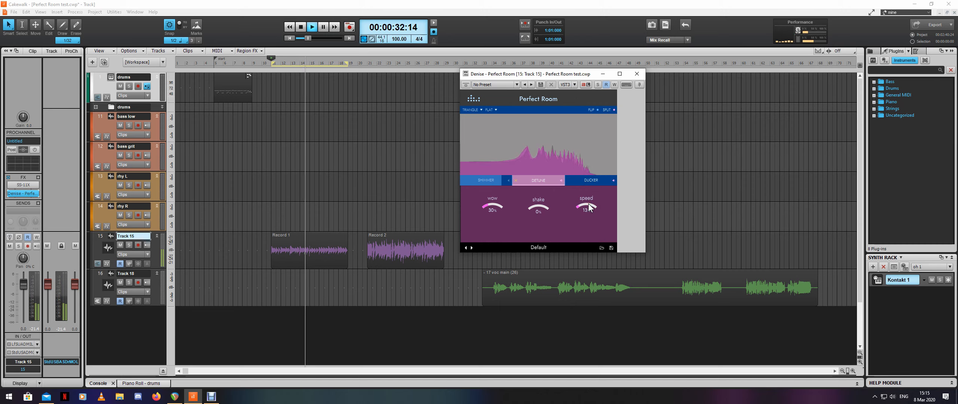
Step: Audition higher detune shake amounts during playback and settle the shake at 30%
scroll(540, 206, "up", 3)
scroll(540, 206, "up", 2)
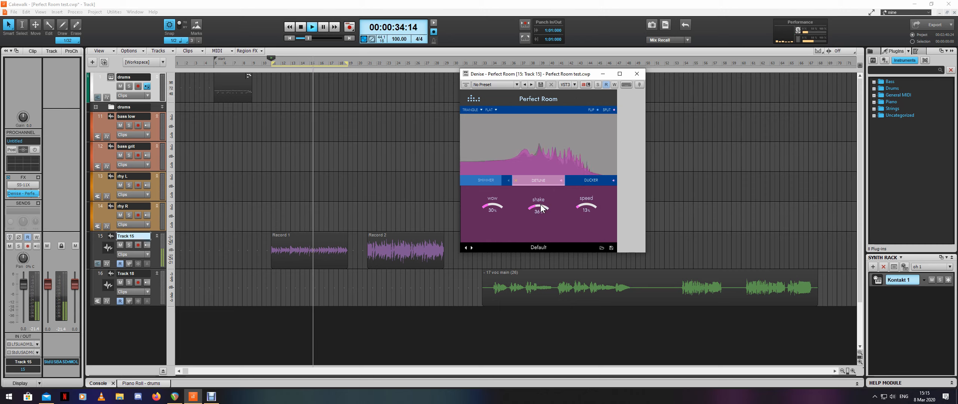
scroll(540, 205, "up", 2)
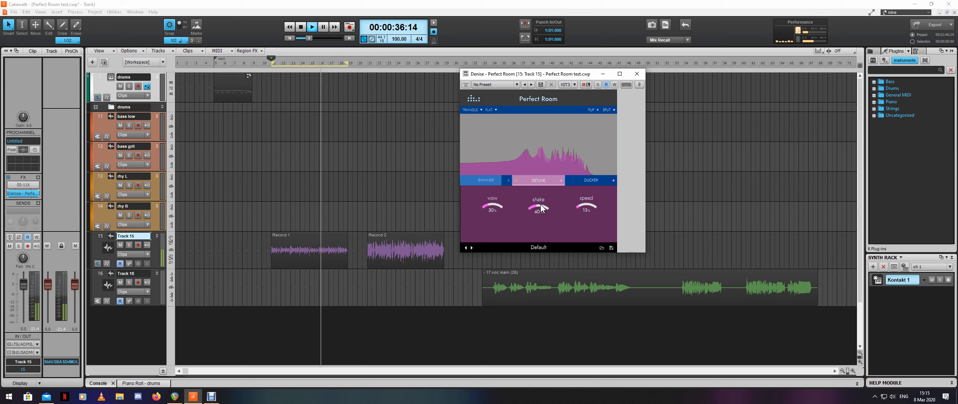
scroll(540, 204, "down", 1)
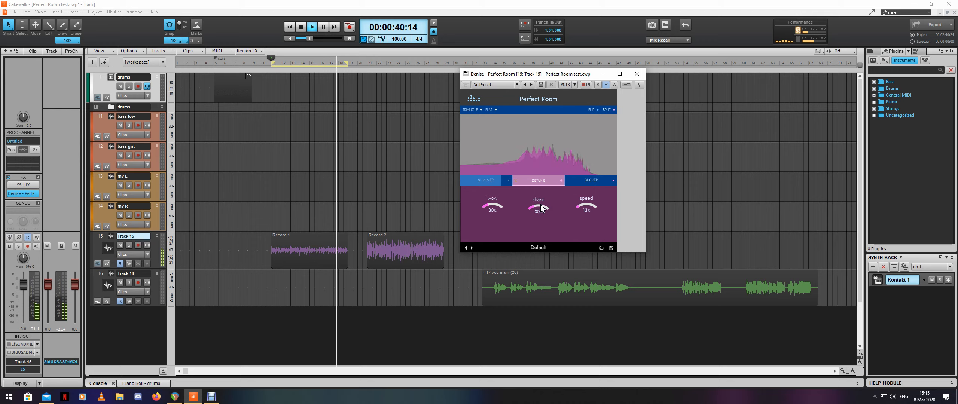
Step: Lower the overall detune amount to about half and compare playback with detune bypassed and engaged
scroll(542, 181, "down", 4)
scroll(541, 181, "down", 6)
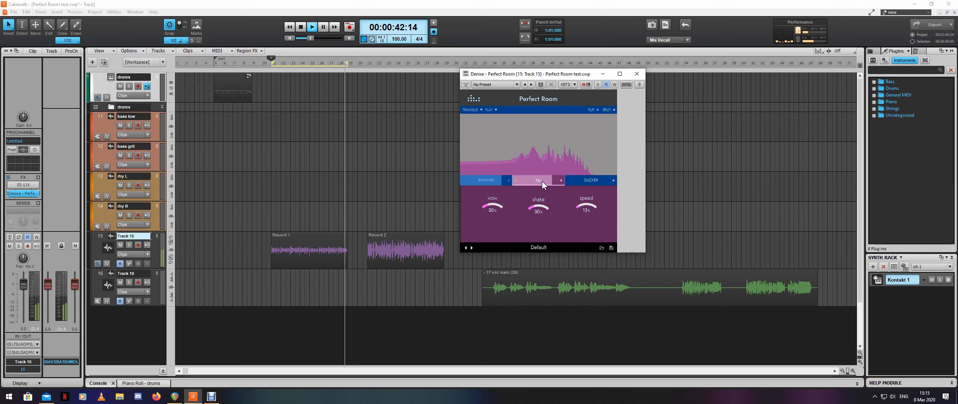
scroll(542, 181, "down", 3)
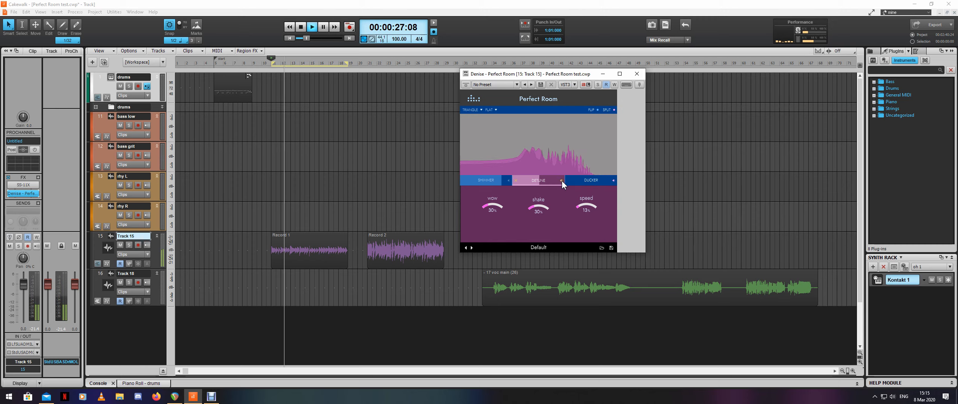
left_click(561, 181)
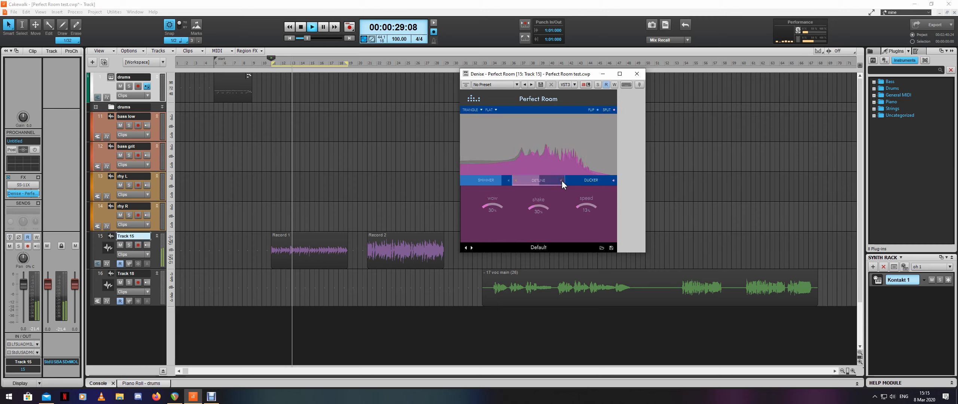
left_click(562, 182)
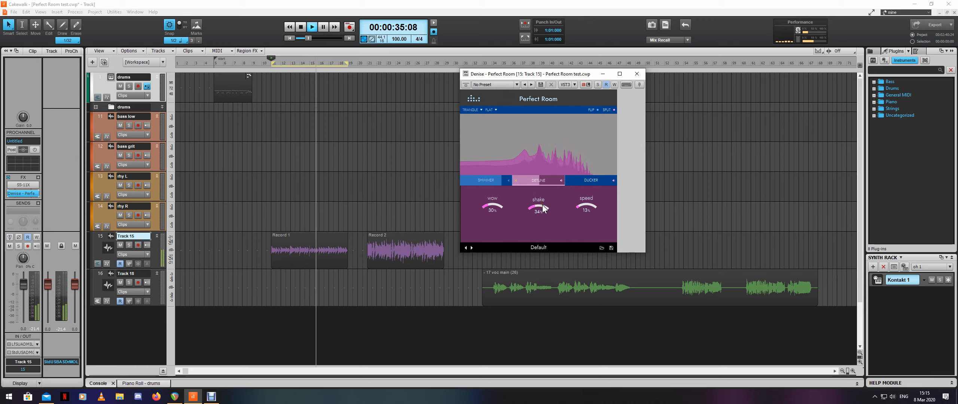
Step: Raise shake and wow to 42% and speed to 17%, closing the detune settings and stopping playback
scroll(541, 205, "up", 4)
scroll(500, 205, "up", 4)
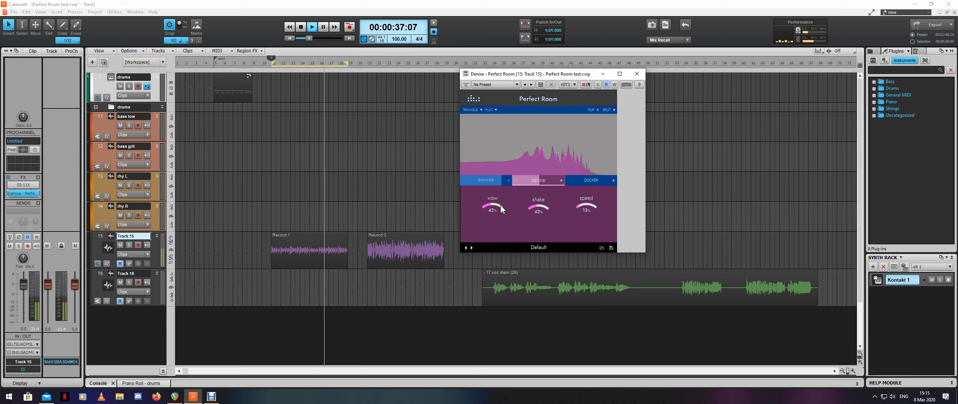
scroll(588, 205, "up", 1)
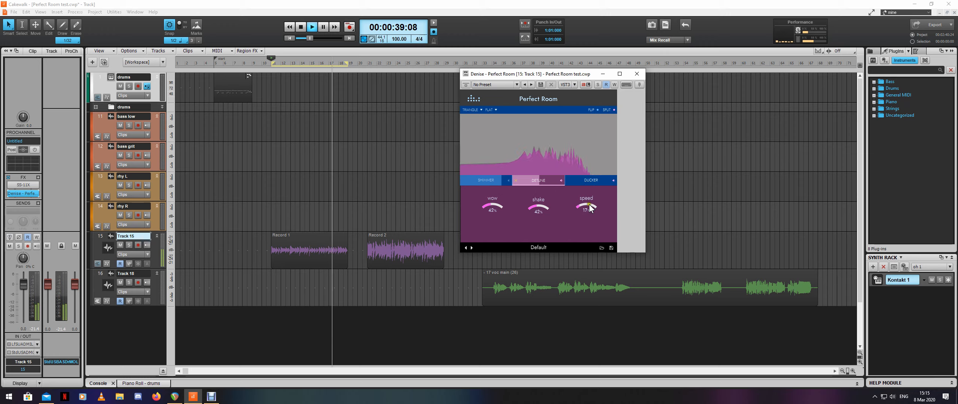
left_click(517, 181)
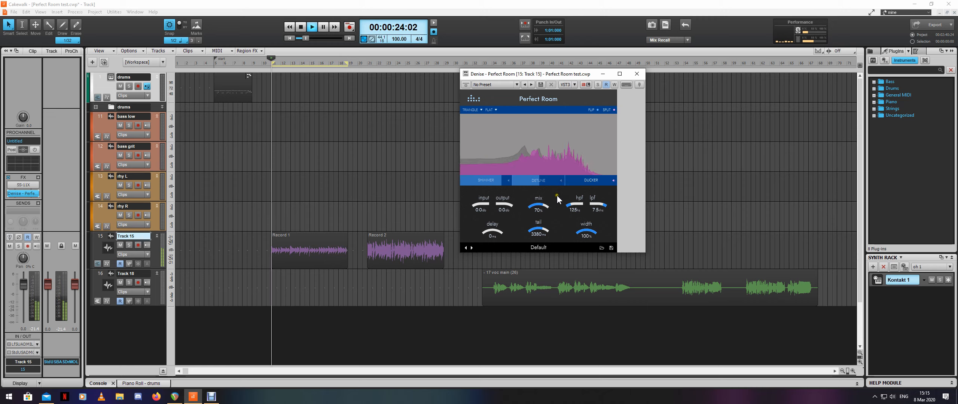
key("space")
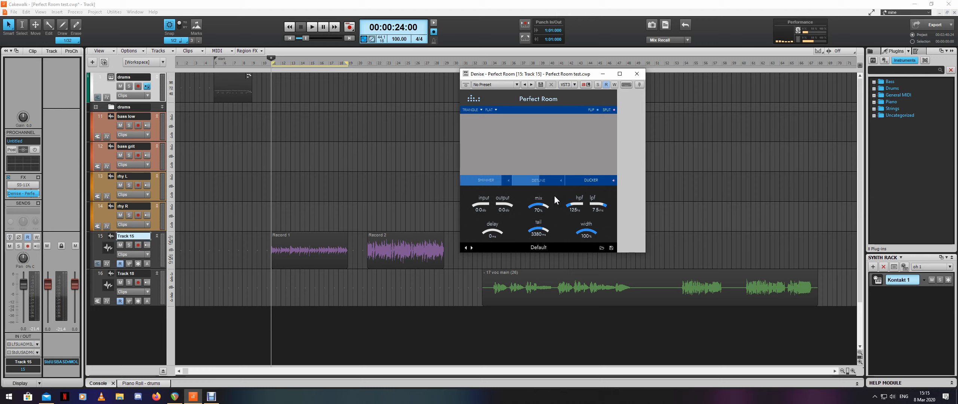
Step: Open the ducker settings and raise the ducker amount to its maximum during playback
mouse_move(547, 182)
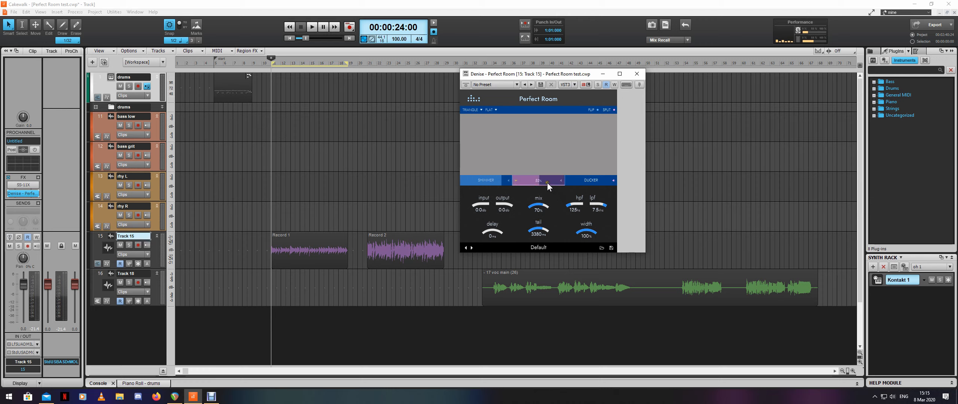
left_click(589, 185)
left_click(590, 182)
key("space")
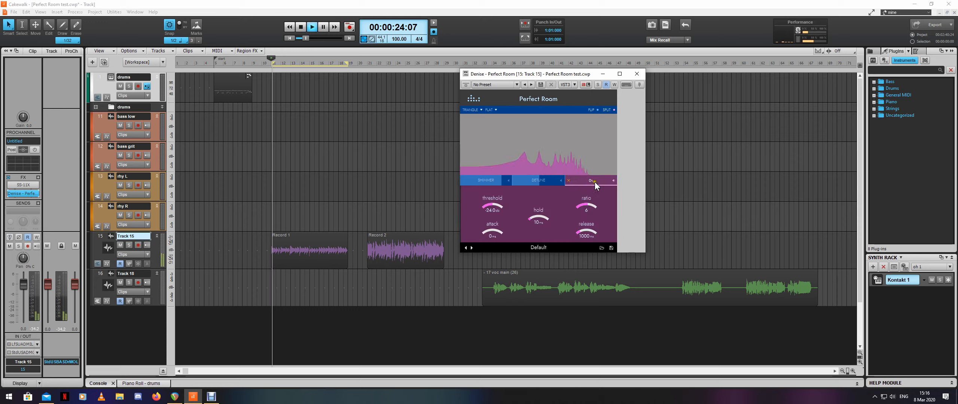
scroll(594, 183, "up", 10)
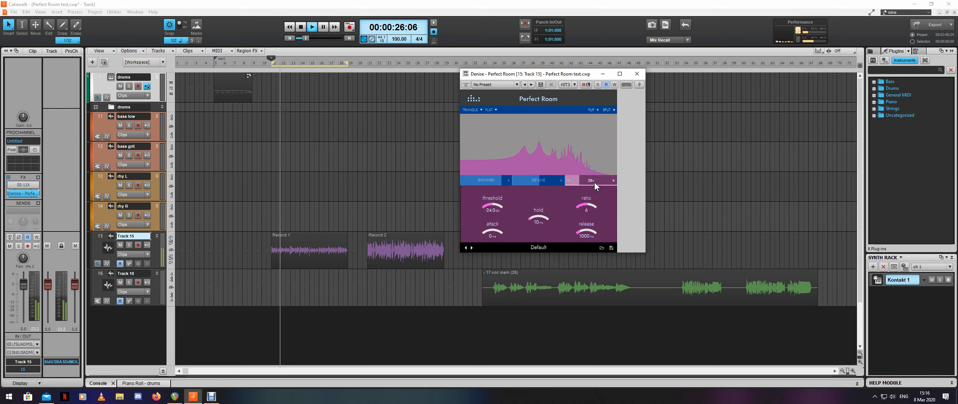
scroll(594, 183, "up", 13)
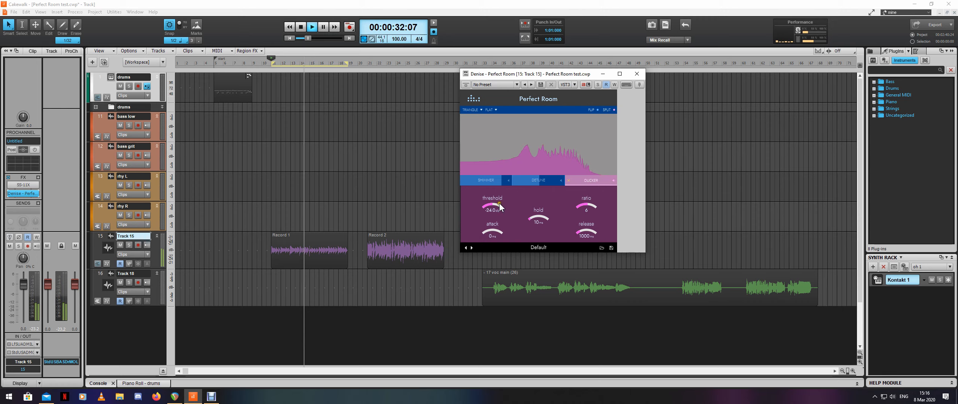
Step: Audition the ducker threshold during playback, settle it at -32.5 dB and stop playback
scroll(496, 211, "down", 2)
scroll(496, 211, "down", 10)
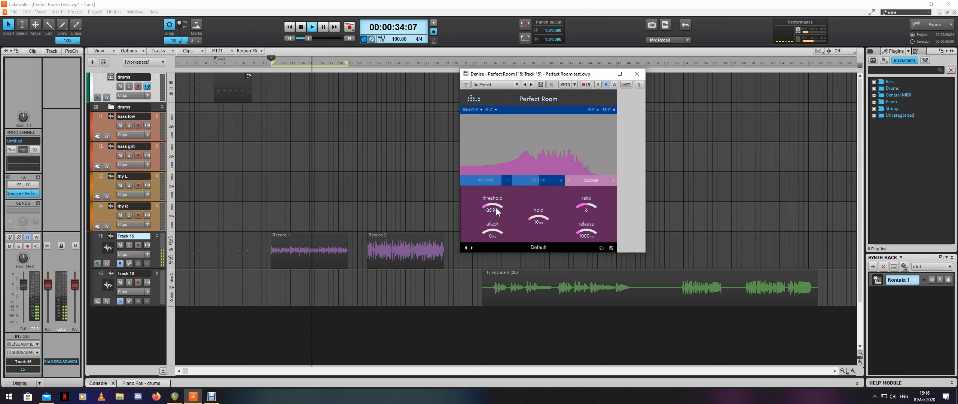
scroll(496, 212, "up", 3)
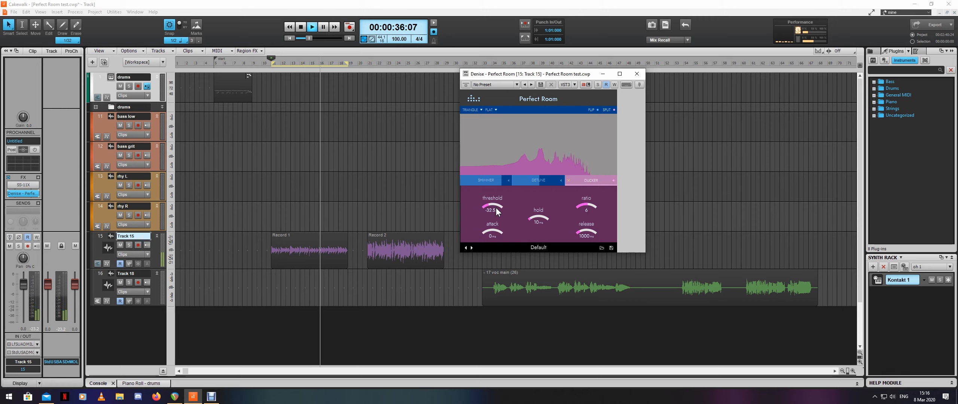
scroll(496, 211, "up", 2)
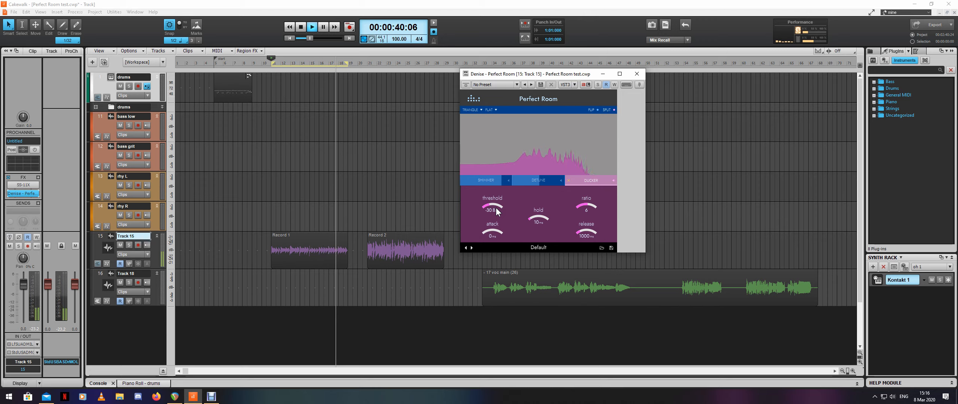
scroll(497, 211, "down", 2)
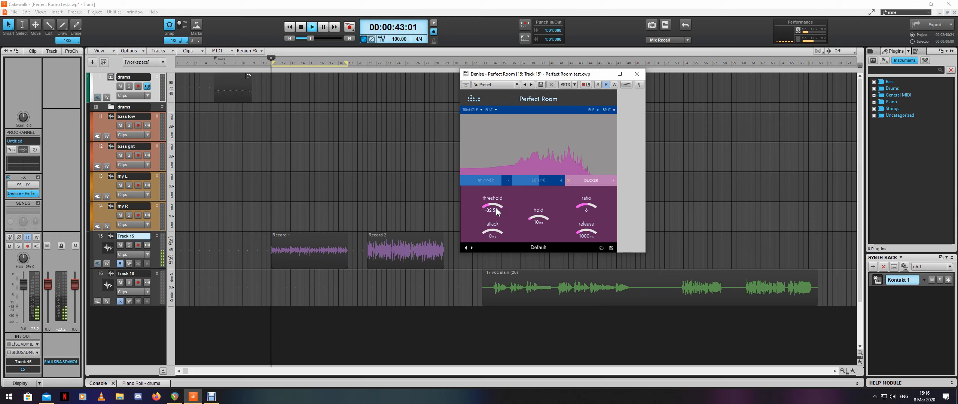
key("space")
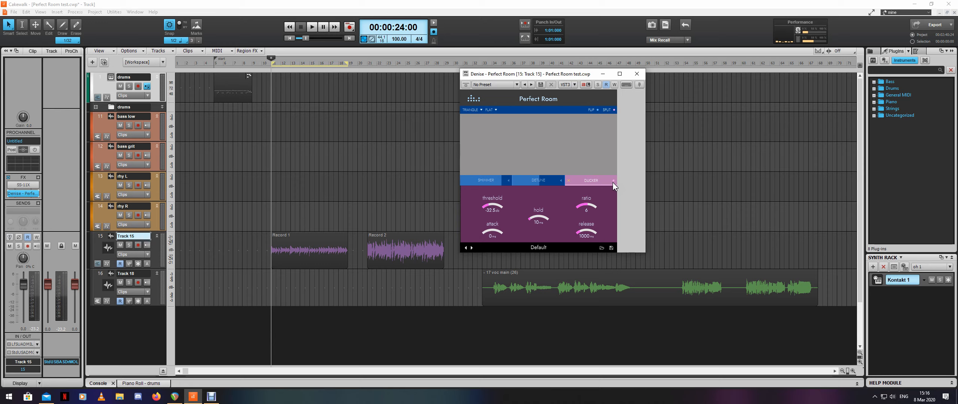
Step: Return to the main reverb controls with the mix at 100% and the ducker turned off
left_click(592, 180)
left_click(567, 178)
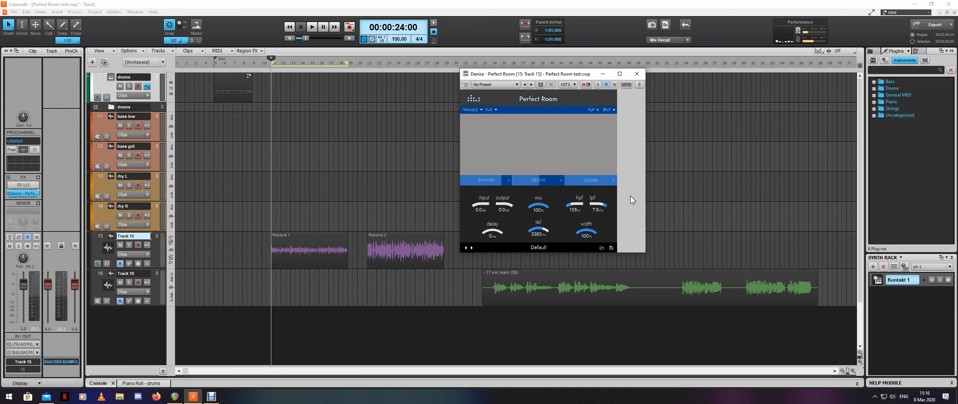
left_click(598, 185)
left_click(597, 182)
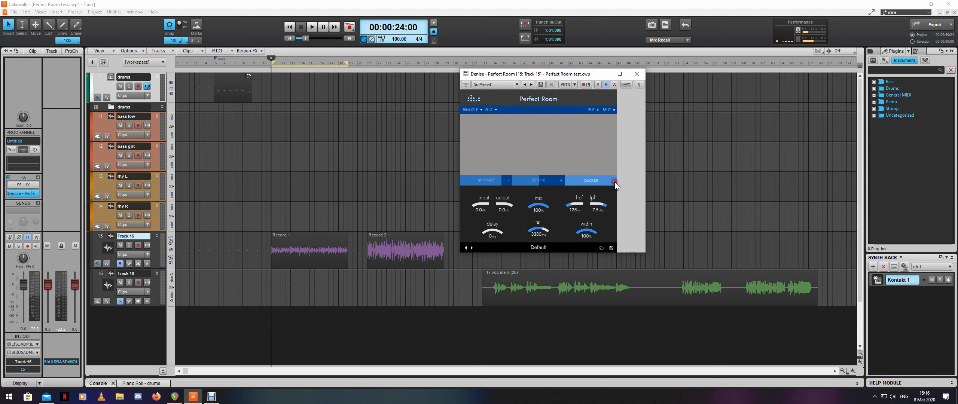
left_click(601, 183)
left_click_drag(600, 183, 600, 183)
left_click(609, 182)
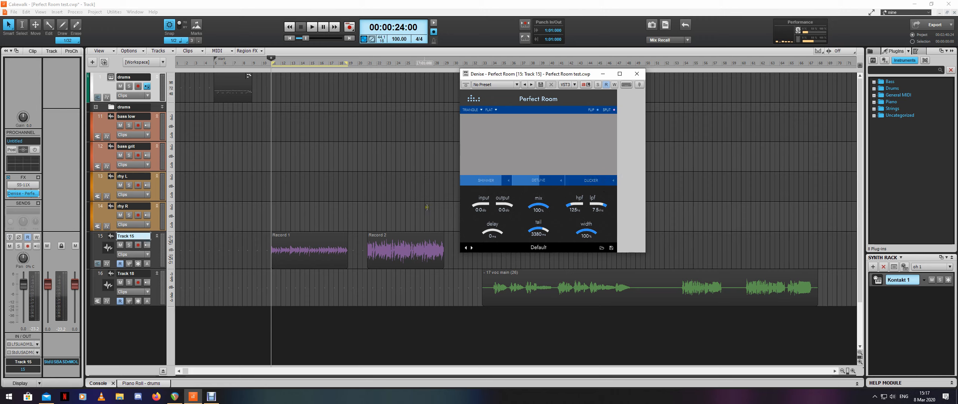
Step: Set the loop range to the Record 2 clip on Track 15 and move the playhead to its start
left_click(397, 241)
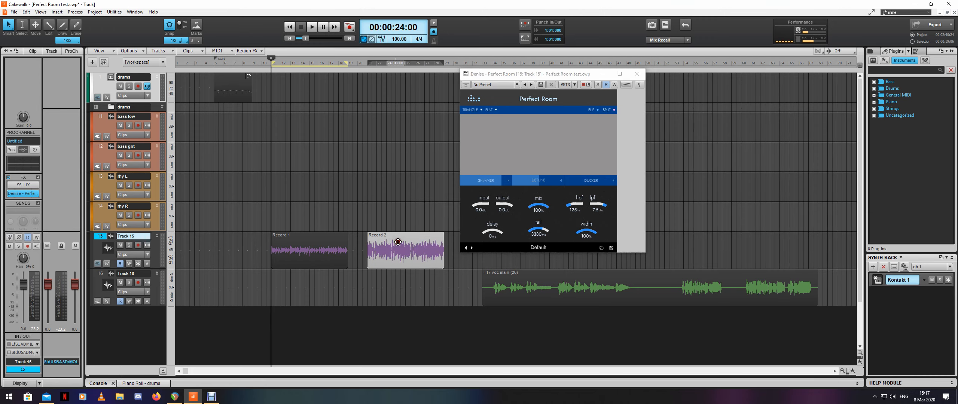
left_click(370, 219)
left_click(481, 186)
left_click(529, 101)
left_click(606, 219)
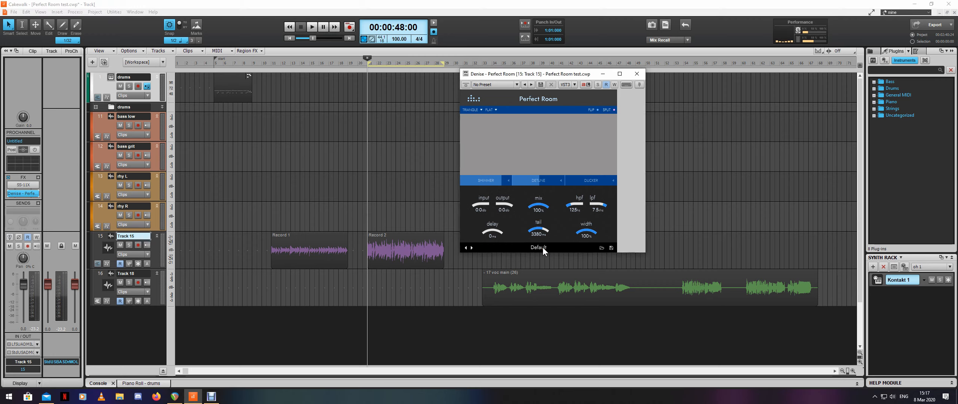
Step: Browse the Perfect Room preset files without loading one
left_click(597, 252)
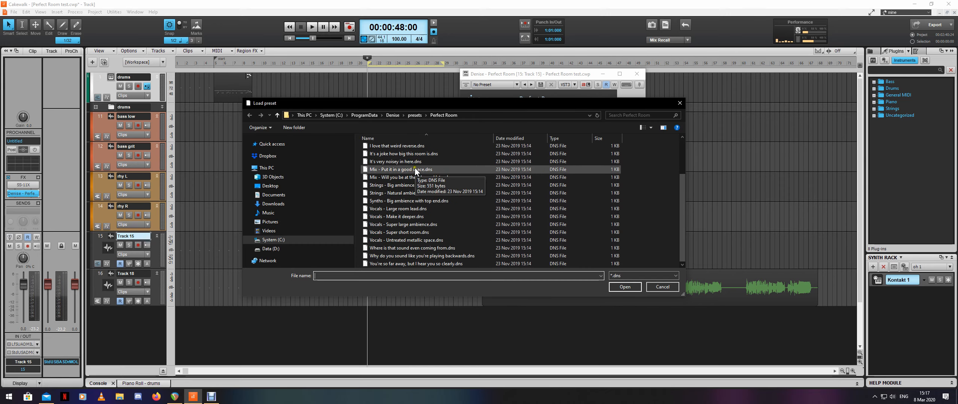
left_click(660, 287)
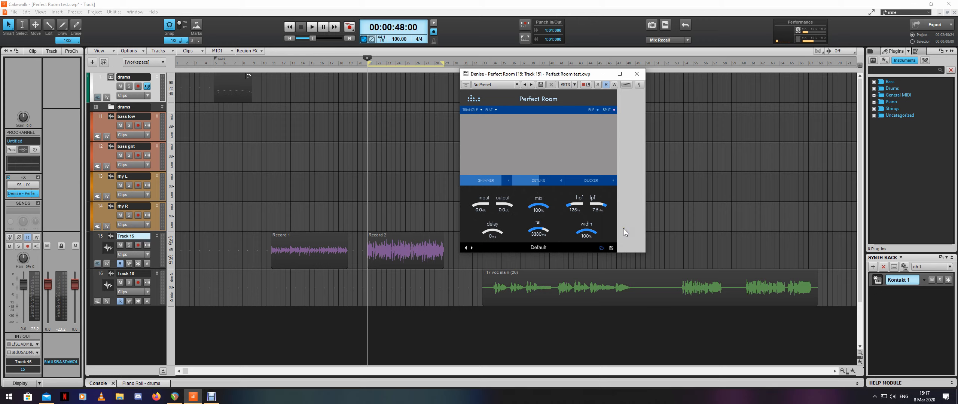
Step: Bring up the reverb on Track 15 and change its room type to Natural
double_click(23, 193)
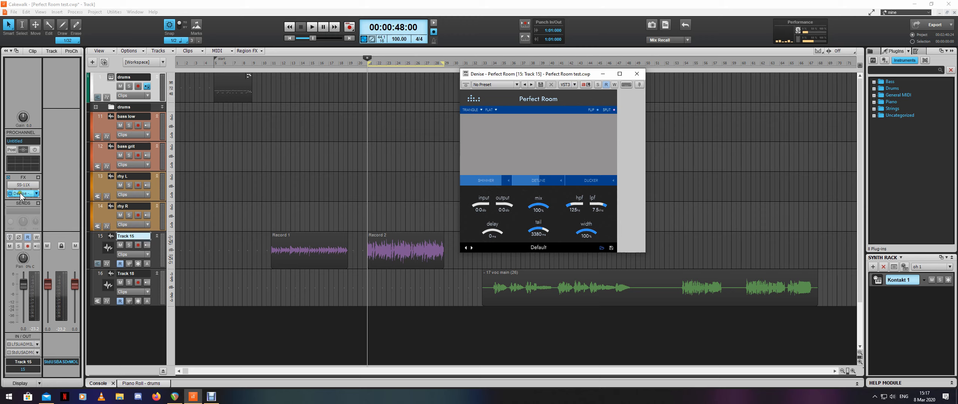
left_click(491, 110)
left_click(524, 108)
left_click(497, 182)
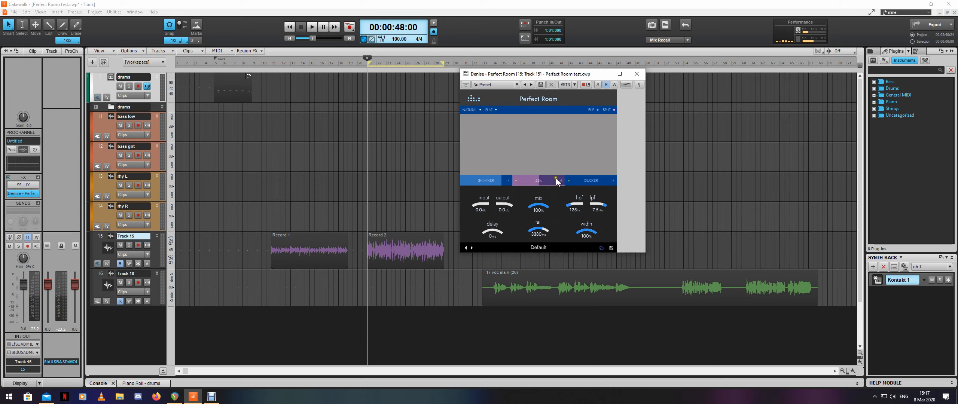
Step: Reset the mix to 50%, the hpf to 80 Hz and the tail to its default, and play the Record 2 clip
left_click(541, 203)
double_click(542, 203)
double_click(572, 203)
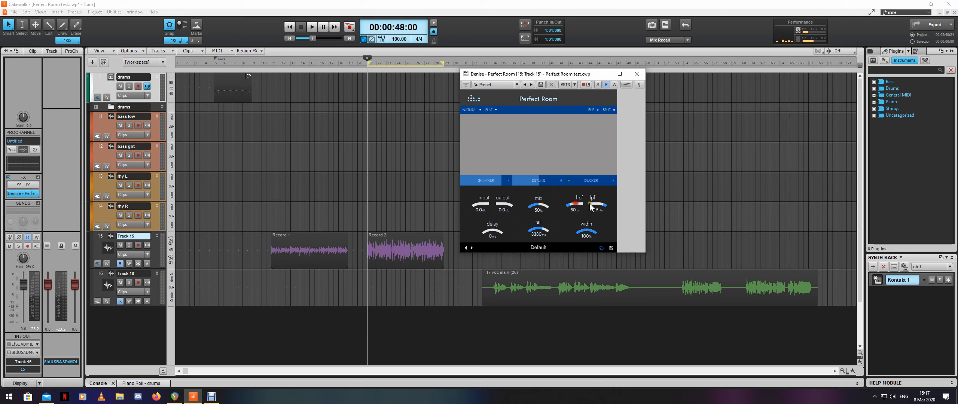
double_click(541, 230)
key("space")
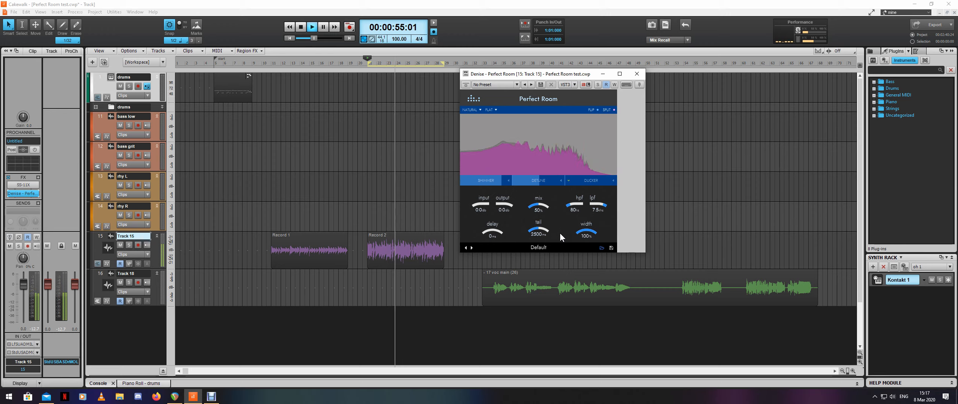
Step: Compare the Record 2 clip with the reverb bypassed and active, and stop playback
left_click(470, 86)
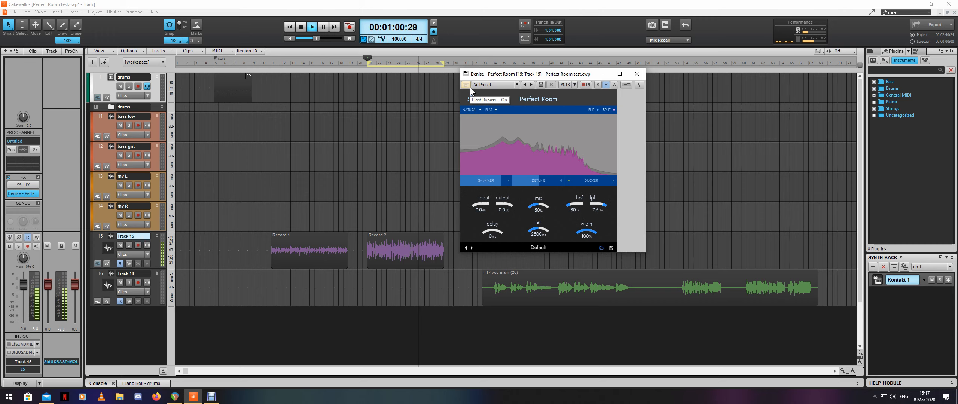
left_click(470, 87)
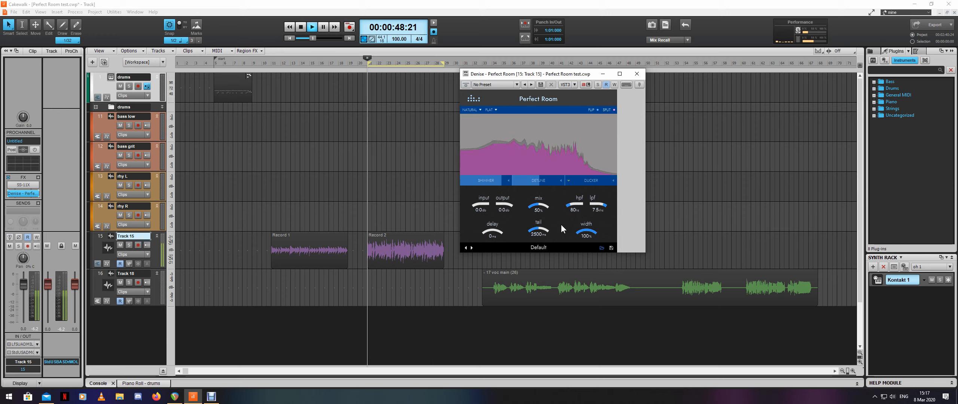
key("space")
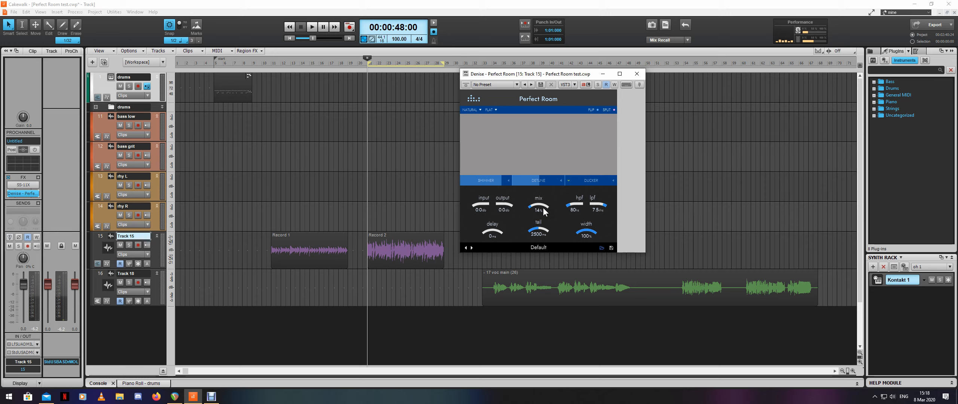
Step: Lower the Track 15 reverb's tail to 1269 ms and set its mix to 18% while auditioning the Record 2 clip
key("space")
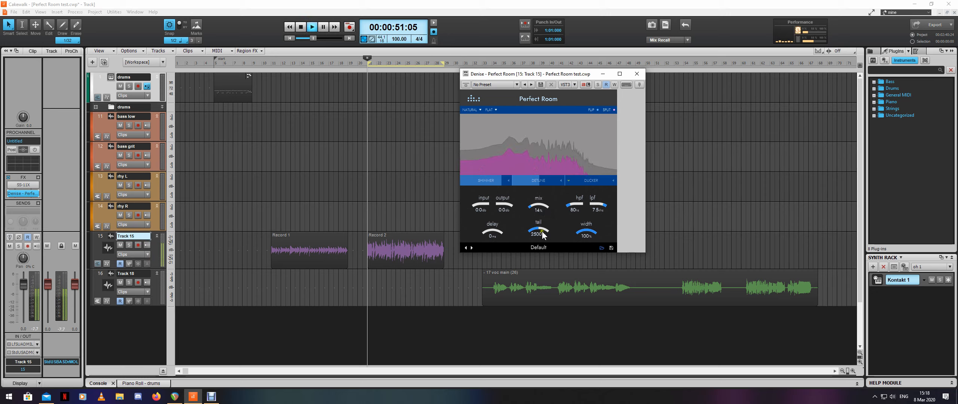
key("space")
scroll(543, 235, "down", 3)
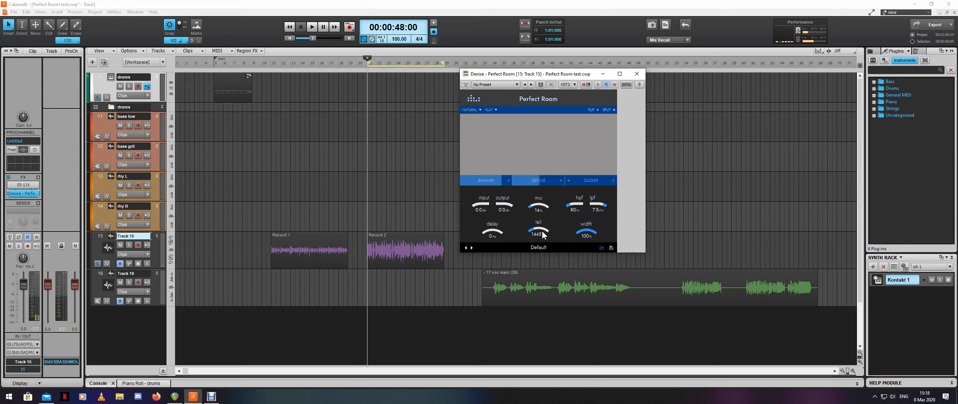
key("space")
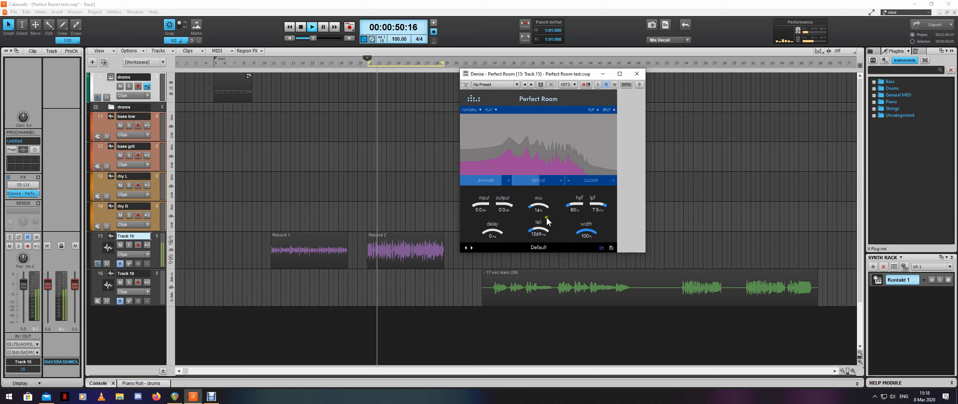
scroll(546, 213, "up", 2)
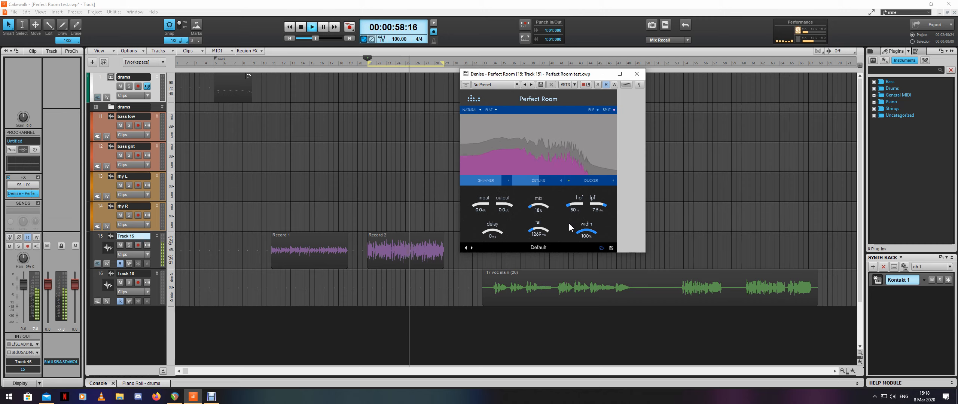
key("space")
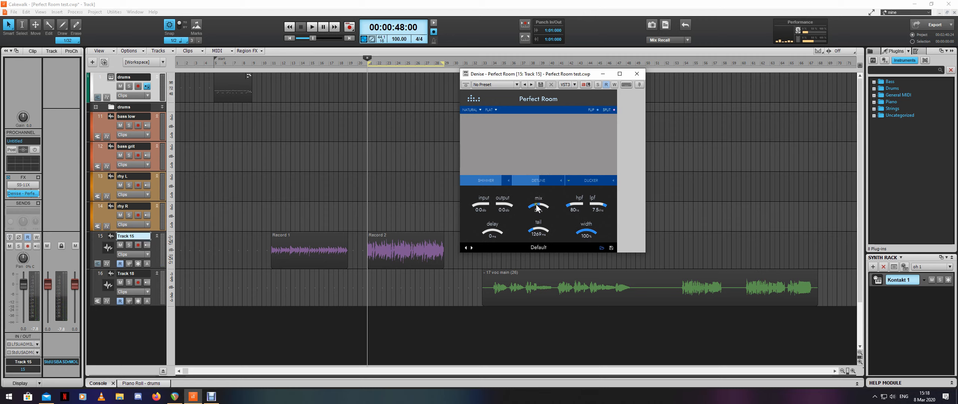
Step: Play the clip fully wet at 100% mix, switch the reverb tone to Dark and raise the hpf to about 192 Hz
key("space")
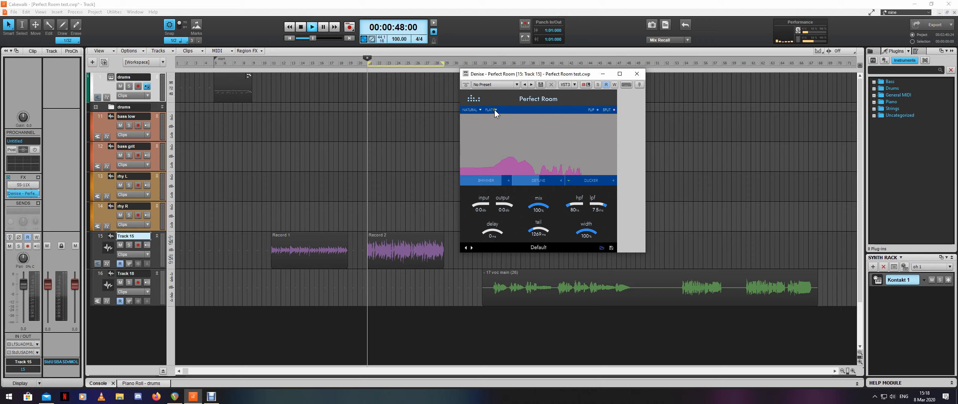
left_click(494, 109)
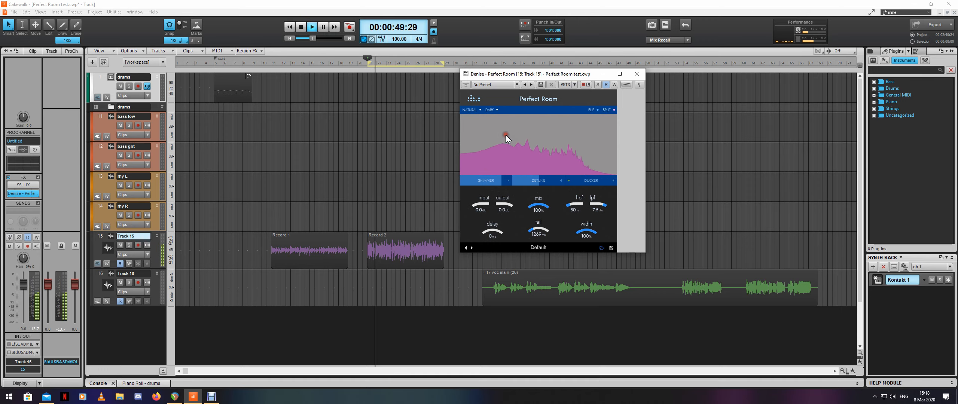
left_click(506, 136)
scroll(582, 202, "up", 2)
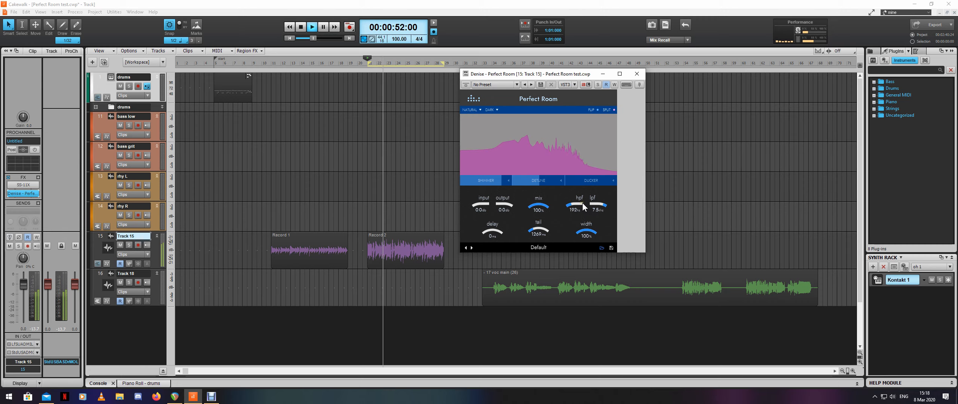
Step: Lower the mix to 24% and compare the clip with the reverb bypassed and active before stopping playback
scroll(538, 203, "down", 8)
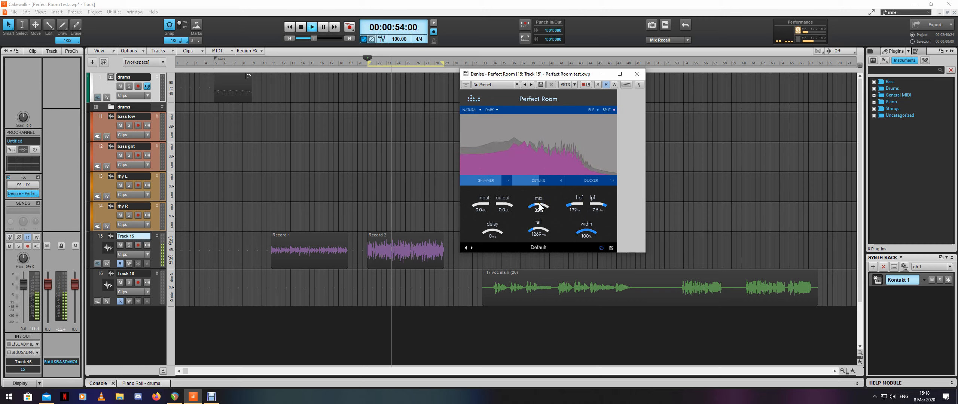
scroll(538, 207, "down", 5)
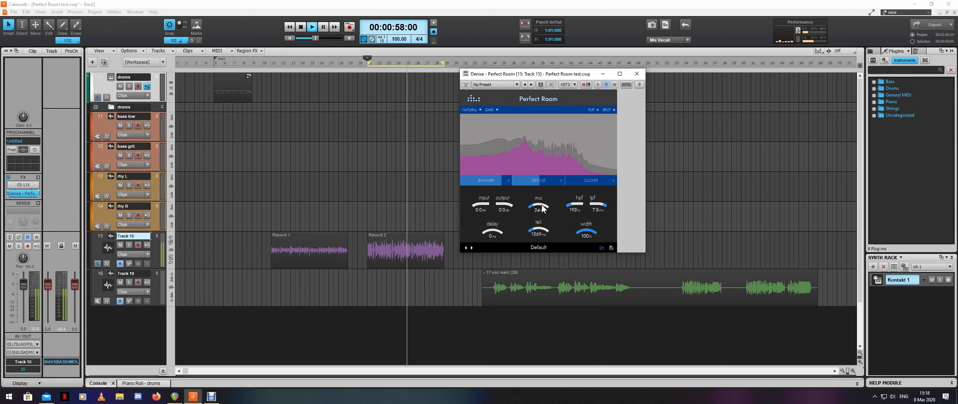
left_click(464, 87)
left_click(464, 87)
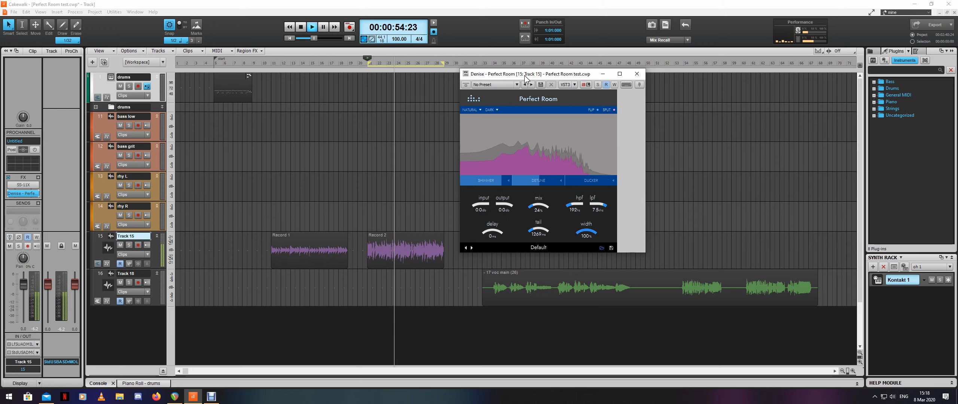
key("space")
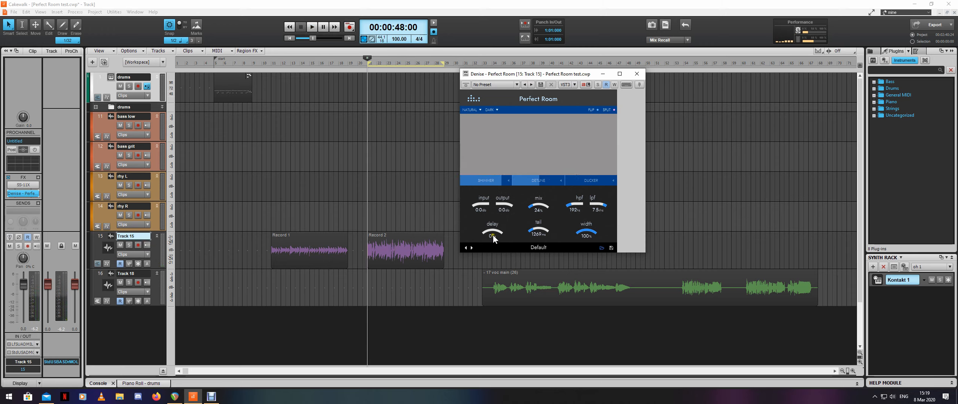
Step: Set the reverb delay to 90 ms and the tail to 1093 ms while auditioning the Record 2 clip
key("space")
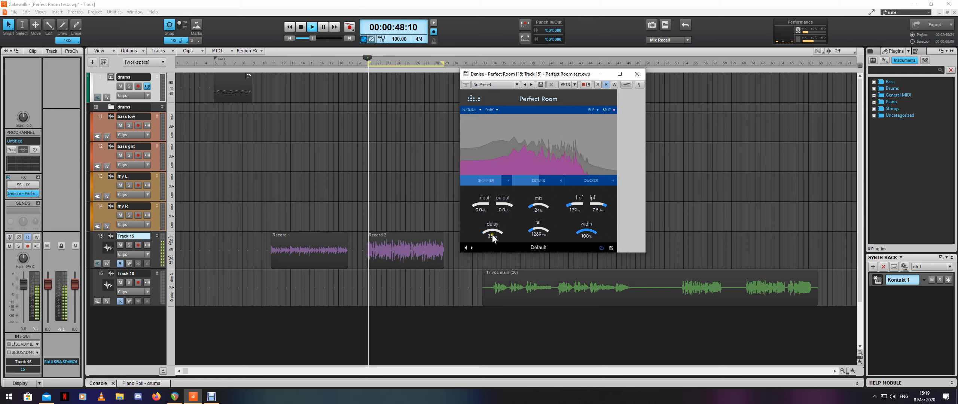
scroll(492, 235, "up", 1)
scroll(493, 236, "up", 1)
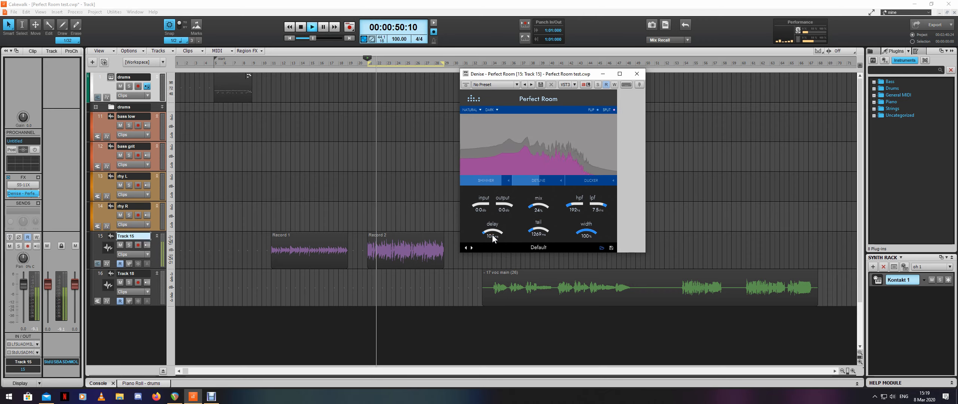
left_click_drag(492, 236, 496, 359)
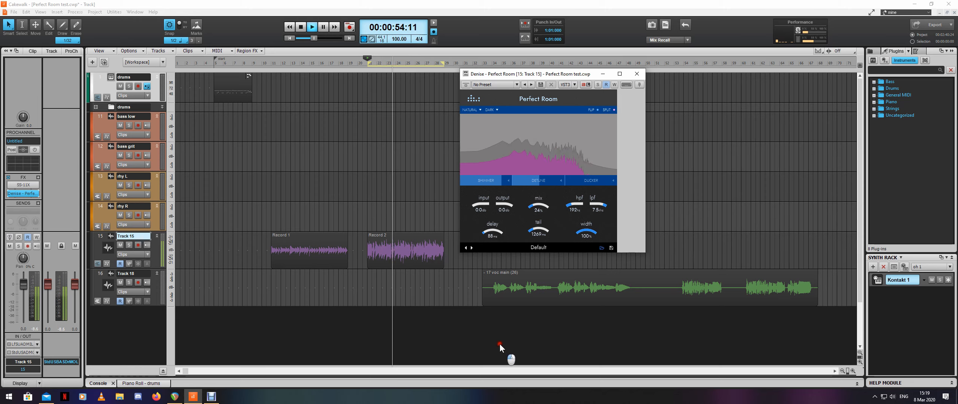
left_click_drag(501, 321, 502, 290)
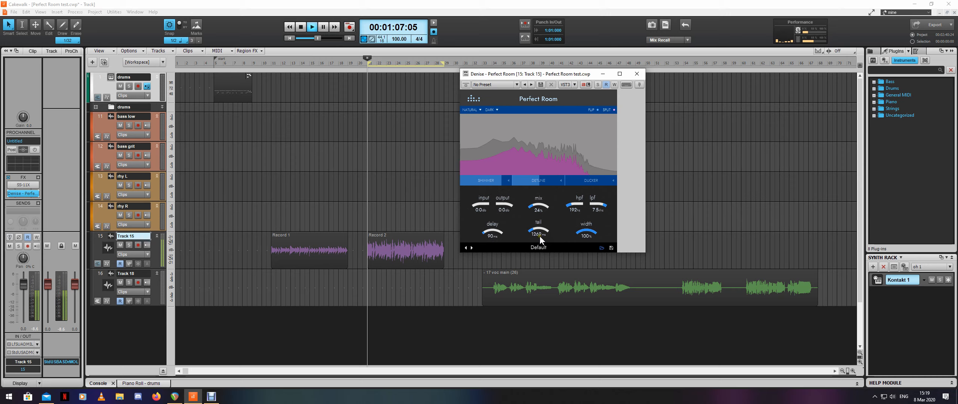
key("space")
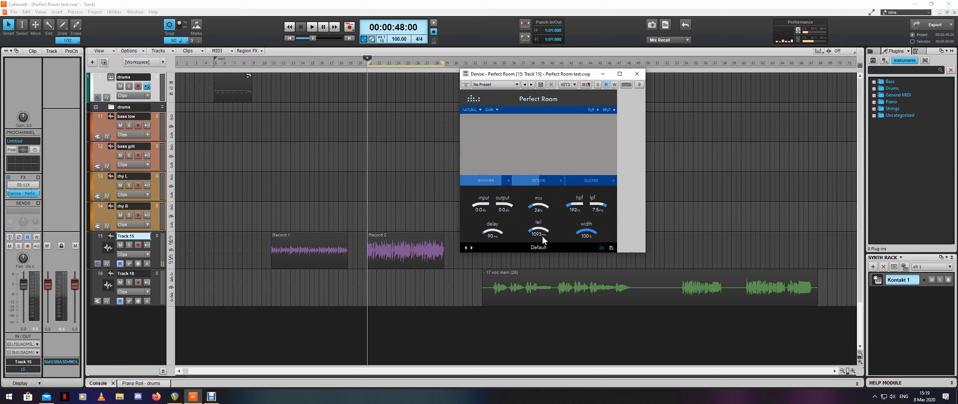
Step: Close the Track 15 reverb, set the loop range to the vocal clip on Track 18 and move the playhead near its start
left_click(636, 74)
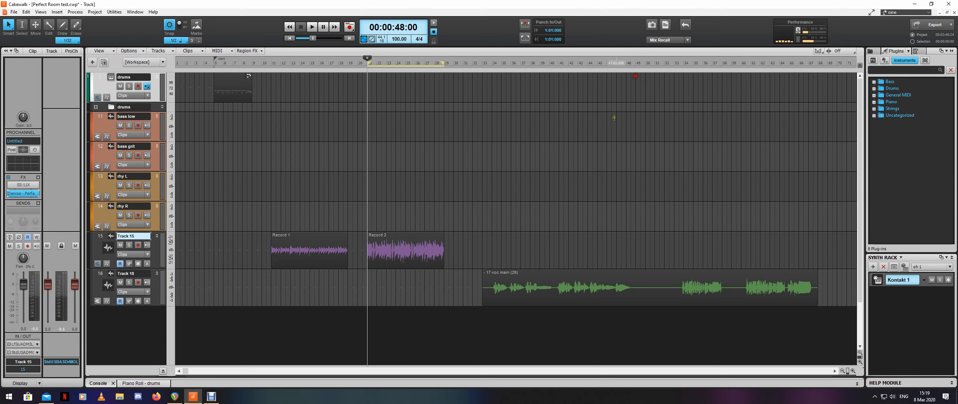
left_click(526, 283)
key("ctrl+shift+l")
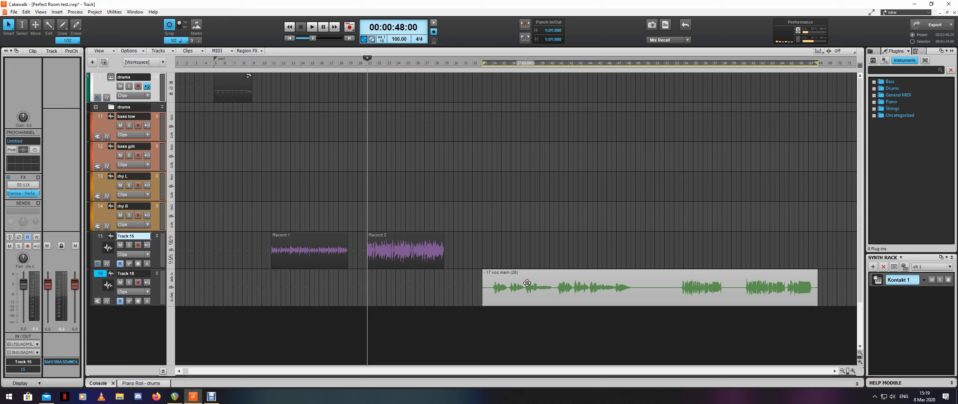
left_click(493, 314)
Step: Insert Denise Perfect Room on Track 18 and move its window clear of the vocal clip
left_click(159, 293)
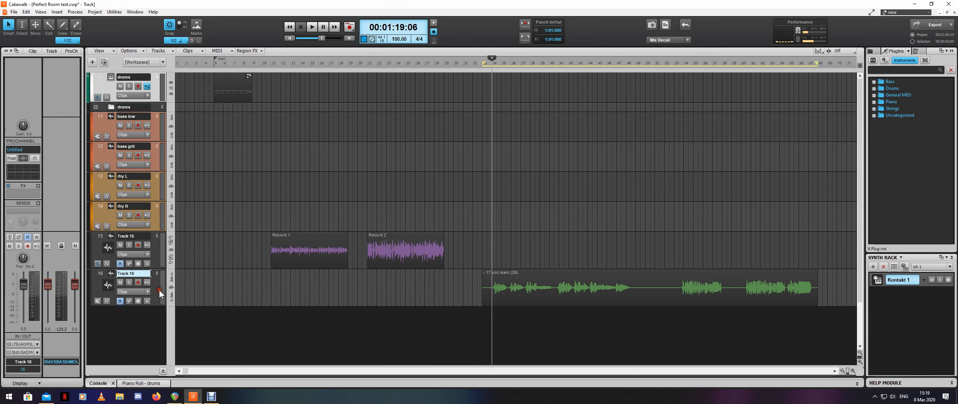
right_click(31, 195)
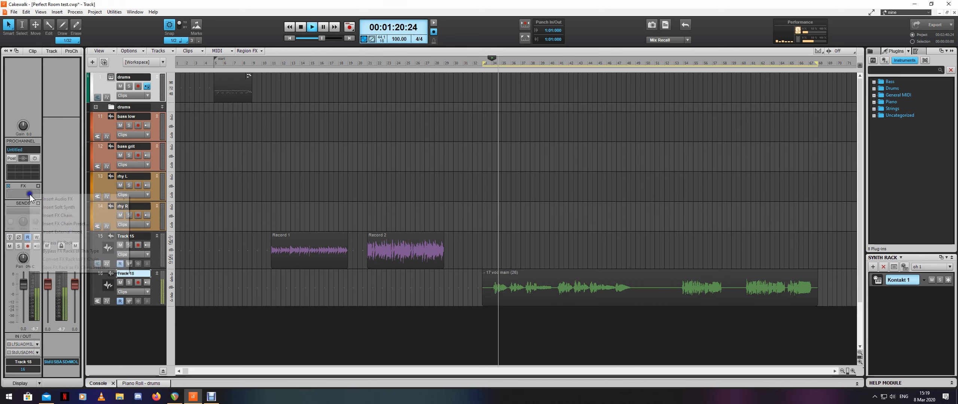
mouse_move(40, 199)
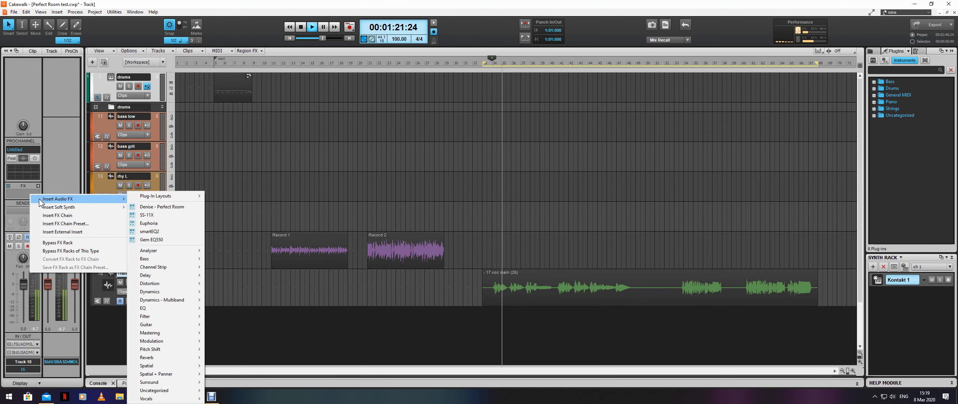
left_click(164, 208)
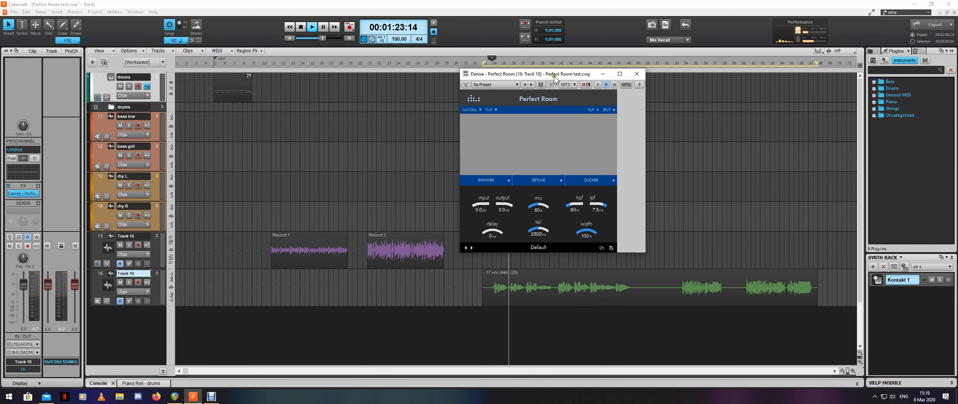
left_click_drag(554, 77, 363, 85)
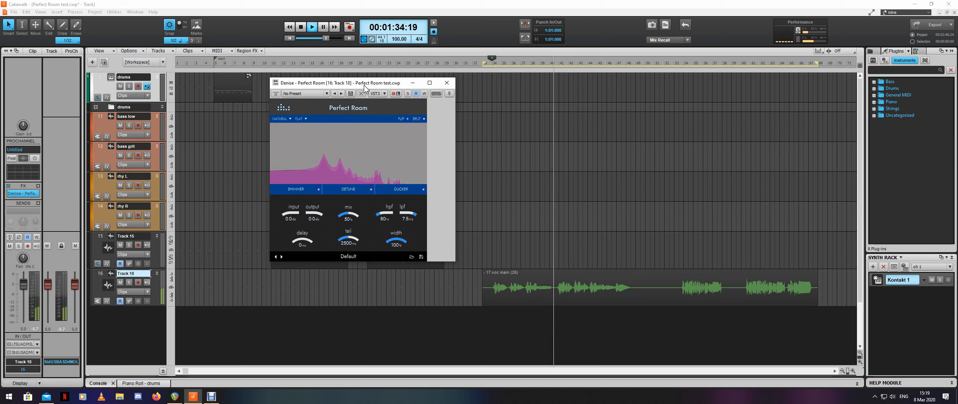
Step: Set the vocal reverb's mix to 18% and its tail to 1268 ms, and play the clip from its start
key("space")
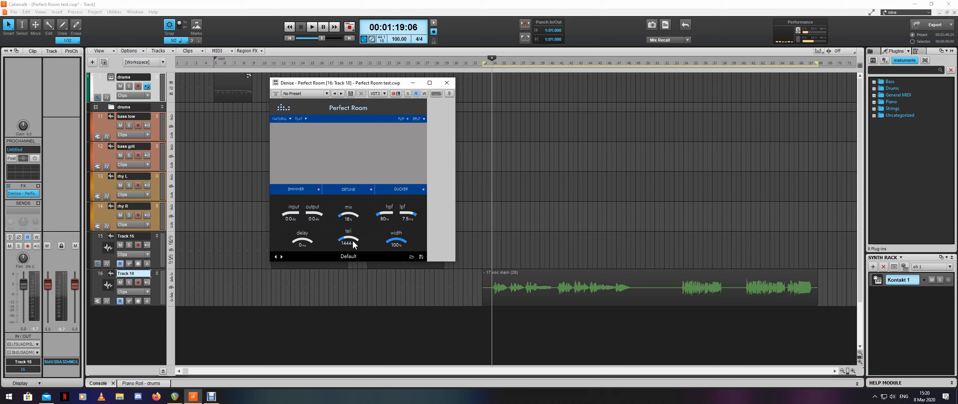
left_click_drag(353, 245, 351, 223)
key("space")
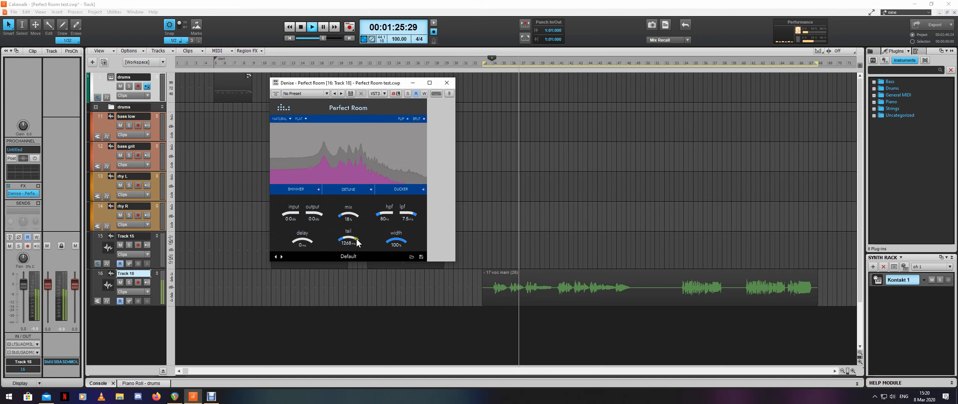
Step: Raise the vocal reverb's mix to 100%, audition the Dark tone and switch it to Bright
left_click_drag(349, 217, 352, 194)
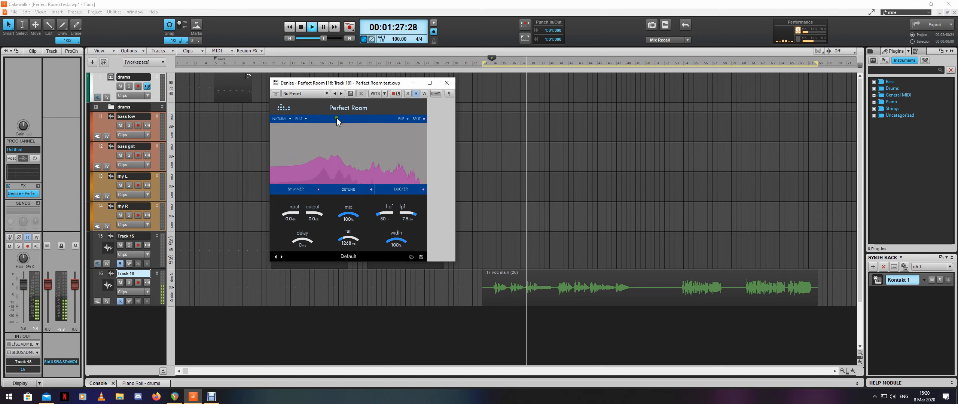
left_click(303, 119)
left_click(315, 151)
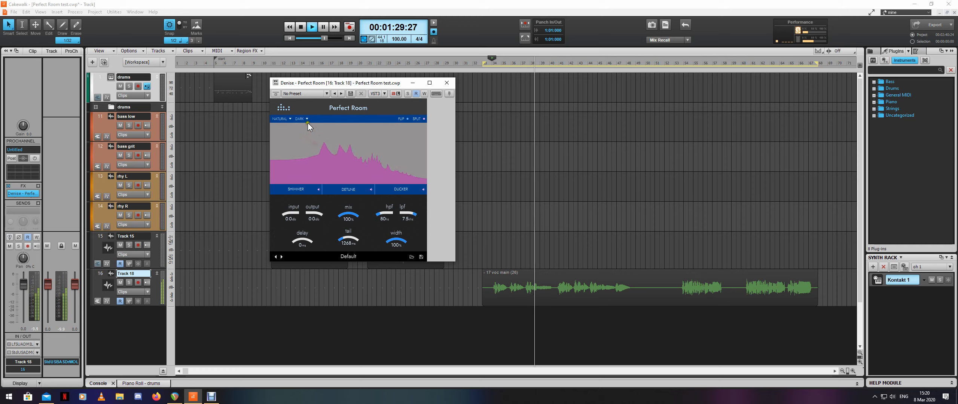
left_click(307, 120)
left_click(314, 133)
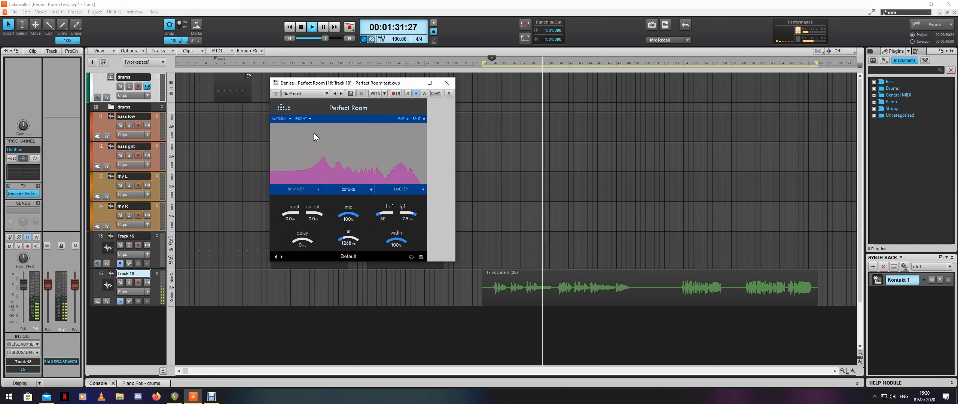
Step: Lower the vocal reverb's lpf to 2.7 kHz during playback
scroll(411, 219, "down", 3)
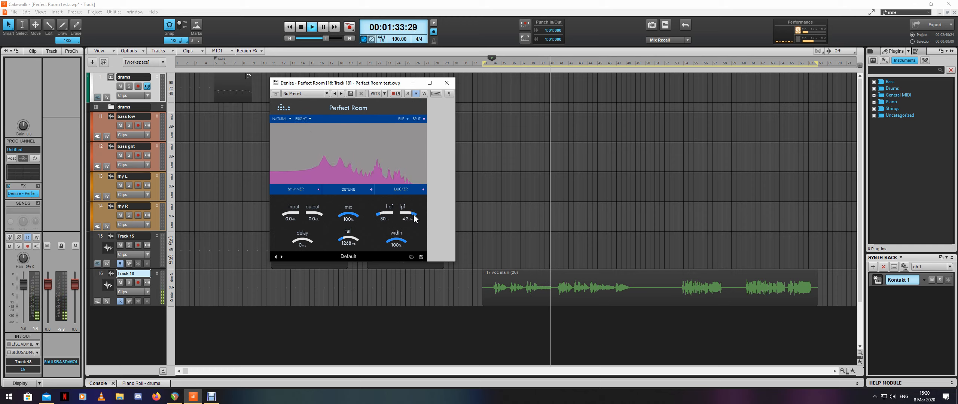
scroll(414, 219, "up", 6)
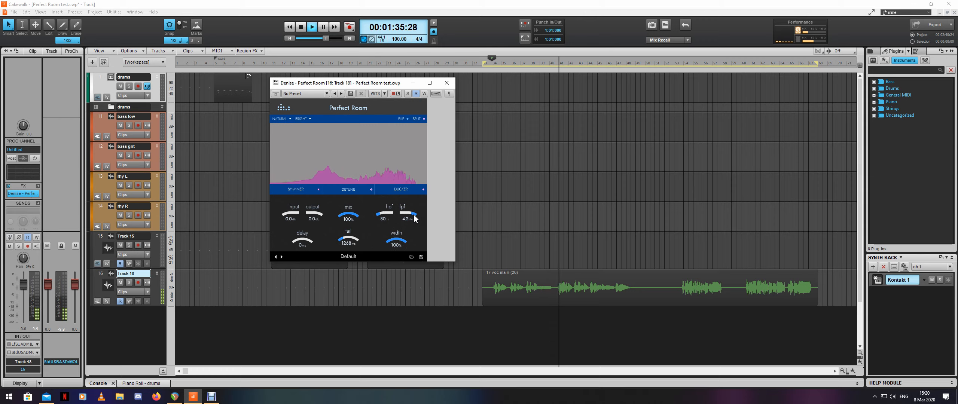
scroll(414, 217, "up", 2)
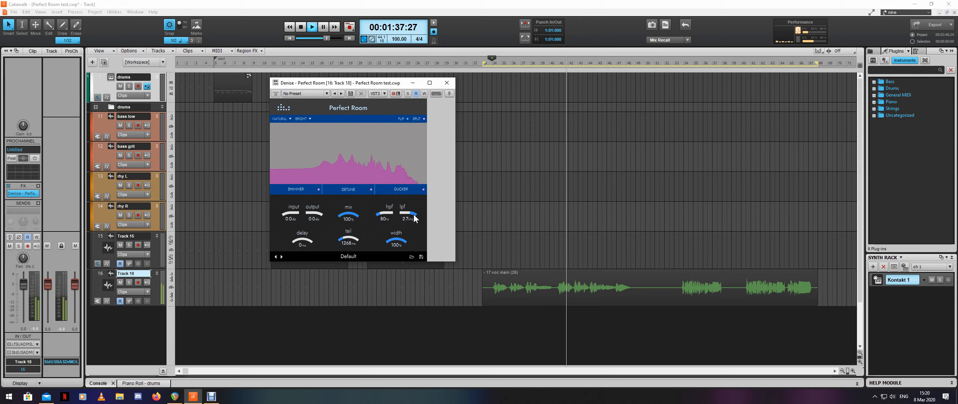
Step: Lower the vocal reverb's mix to 28% and set its delay to 70 ms during playback
scroll(354, 219, "down", 5)
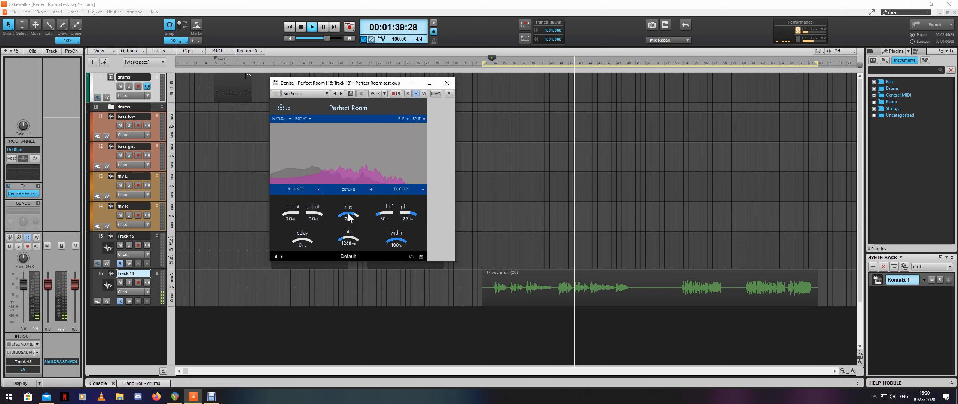
scroll(354, 219, "up", 1)
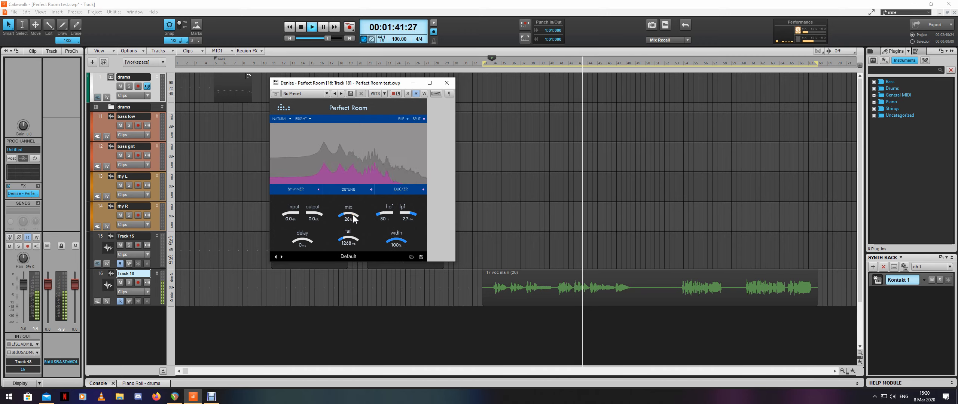
scroll(355, 219, "up", 1)
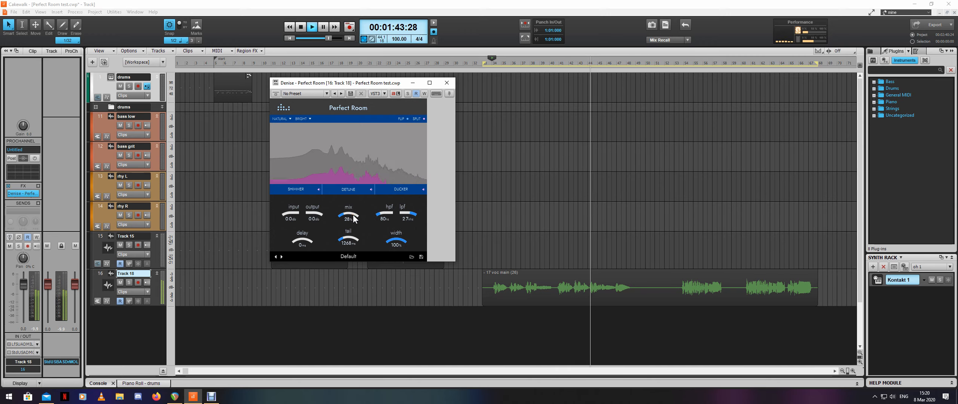
scroll(354, 219, "down", 1)
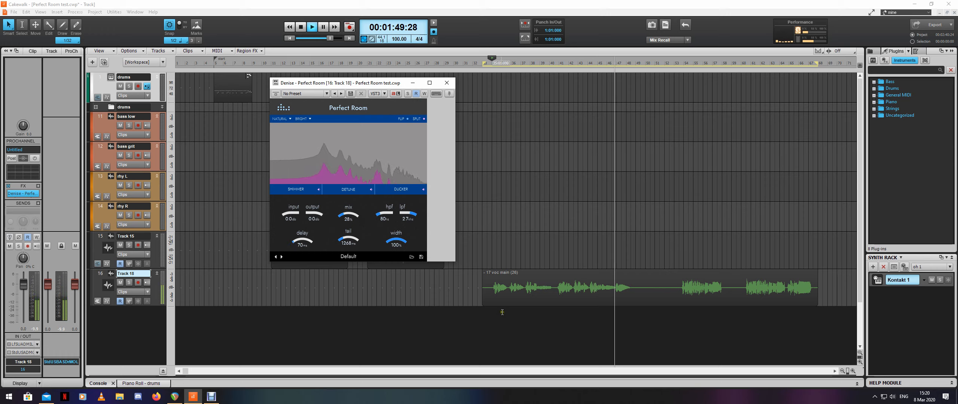
Step: Play the later section of the vocal clip with the reverb's tone set to Flat and its lpf raised to 7.5 kHz
left_click(679, 308)
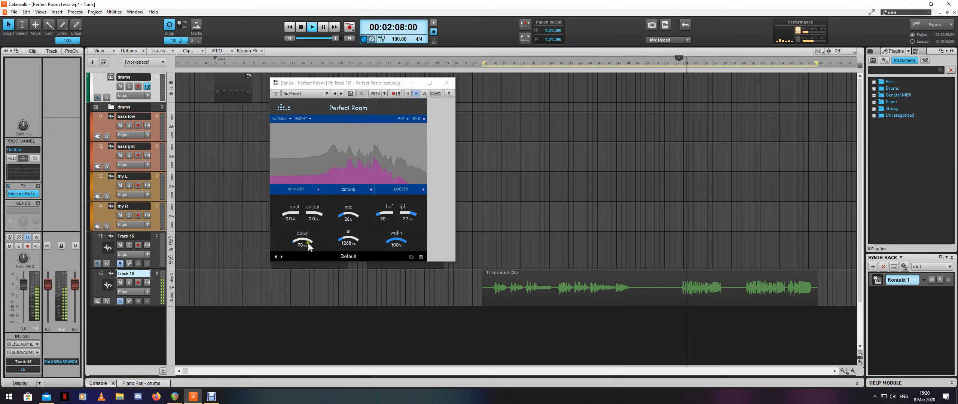
left_click(311, 118)
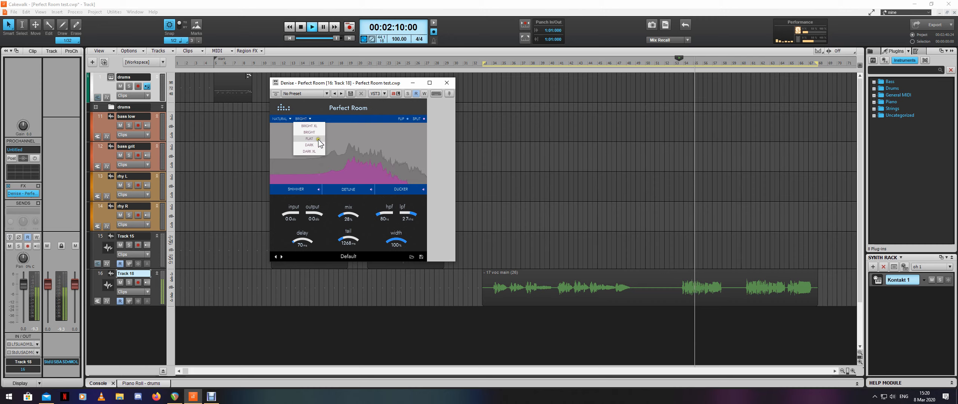
left_click(318, 139)
left_click_drag(409, 221, 419, 217)
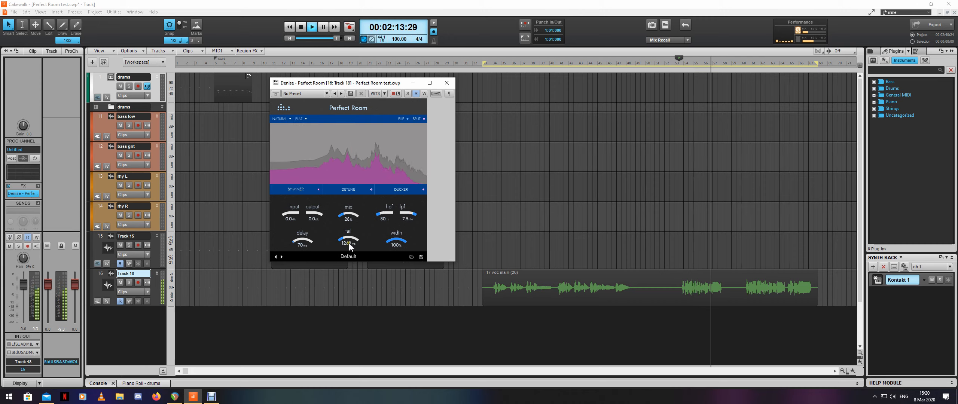
left_click(391, 290)
key("space")
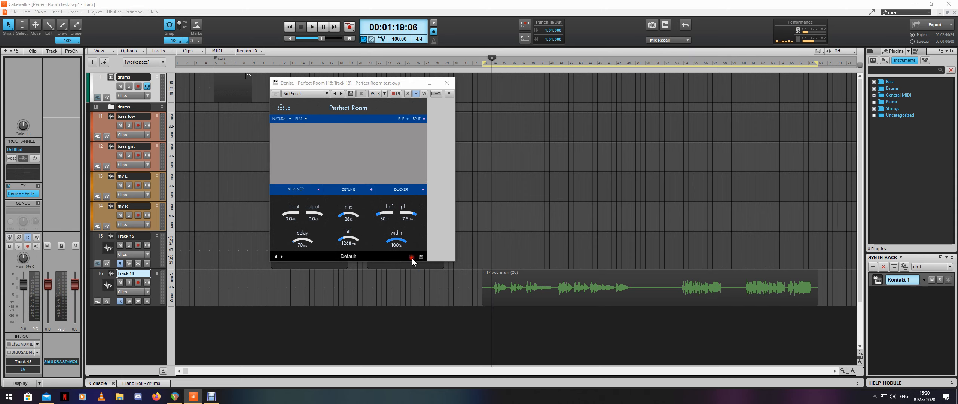
Step: Load the Perfect Room preset "Vocals - Large room lead" and audition it on the vocal clip from its start
left_click(412, 257)
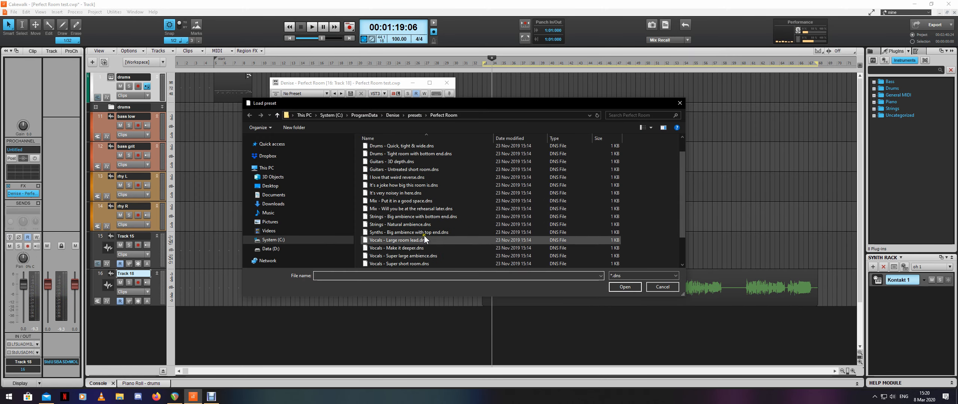
left_click(415, 241)
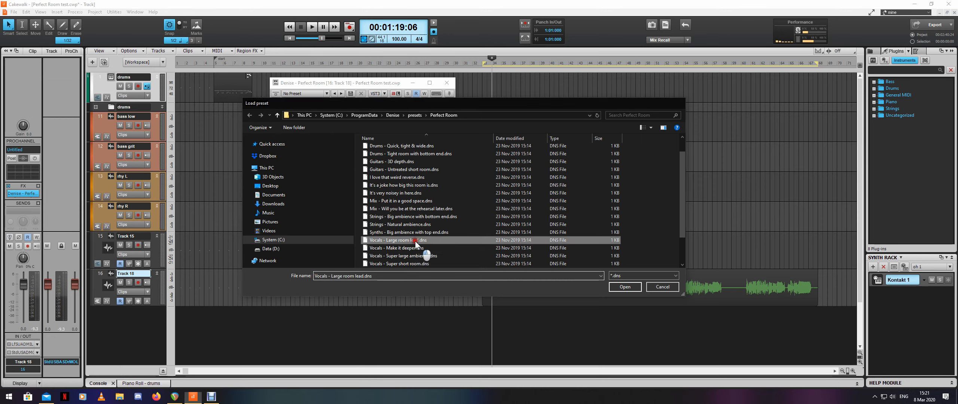
double_click(414, 241)
key("space")
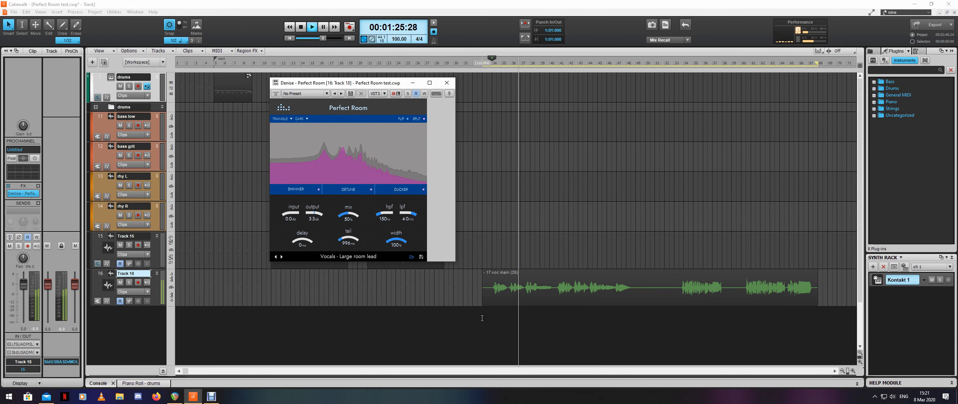
key("space")
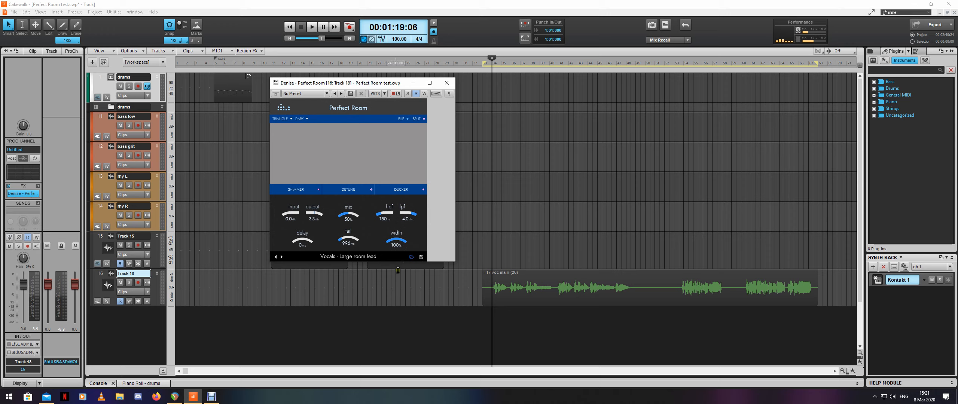
Step: Load the preset "Vocals - Make it deeper" and audition it on the vocal clip
left_click(411, 257)
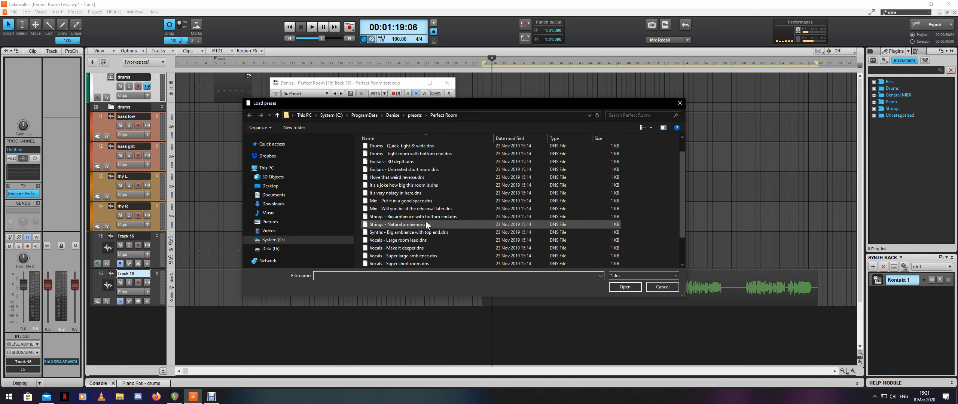
double_click(436, 223)
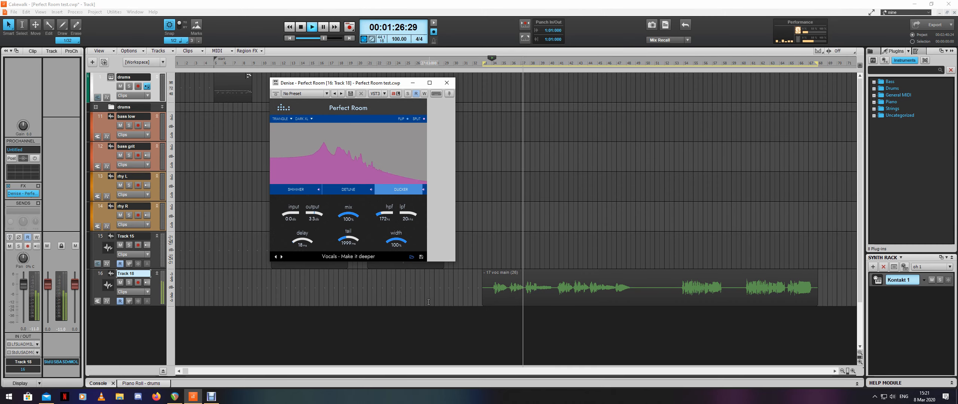
key("space")
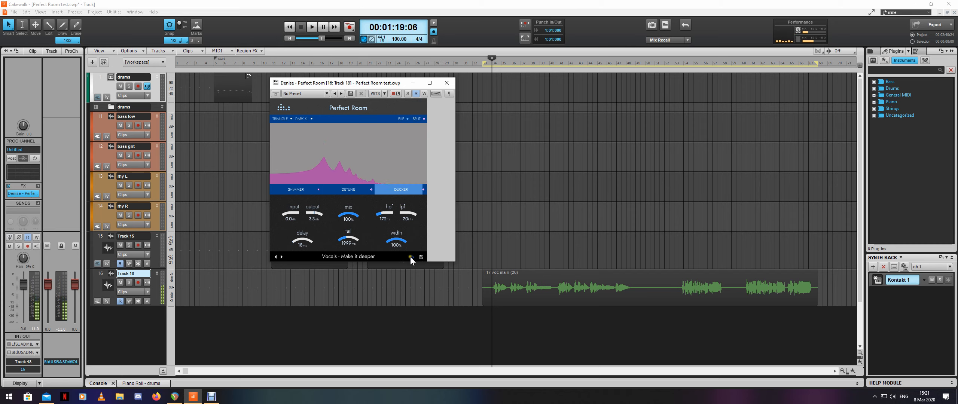
Step: Load the preset "Vocals - Super large ambience" and play the vocal clip from its start
left_click(410, 257)
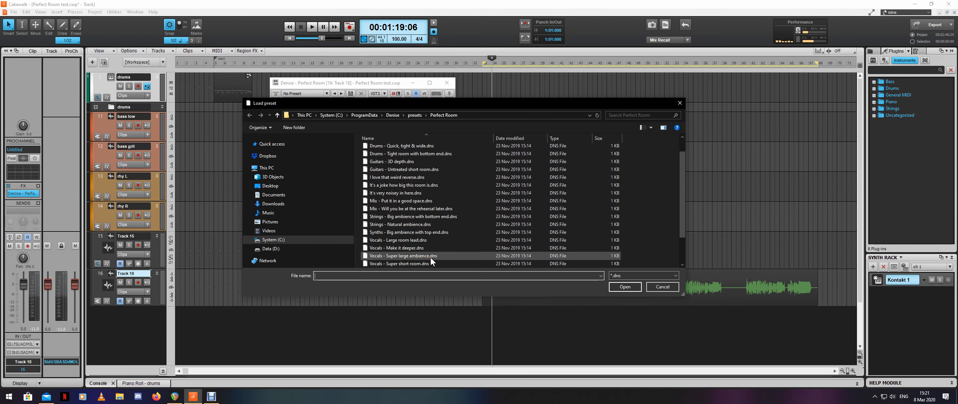
double_click(431, 257)
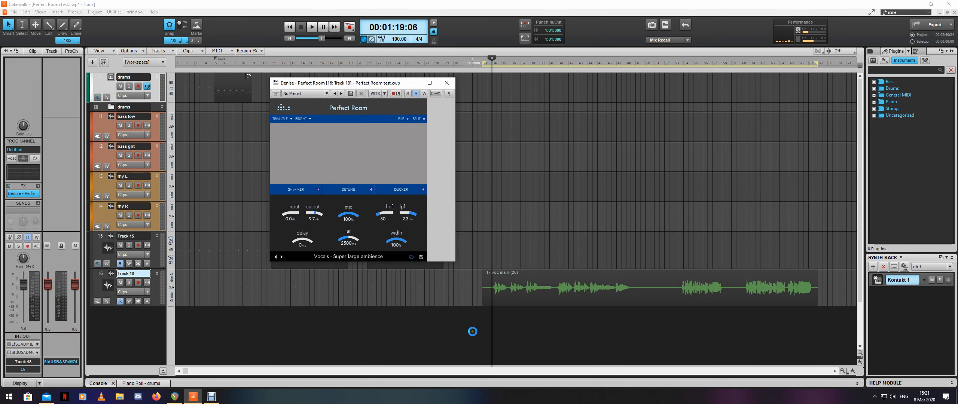
key("space")
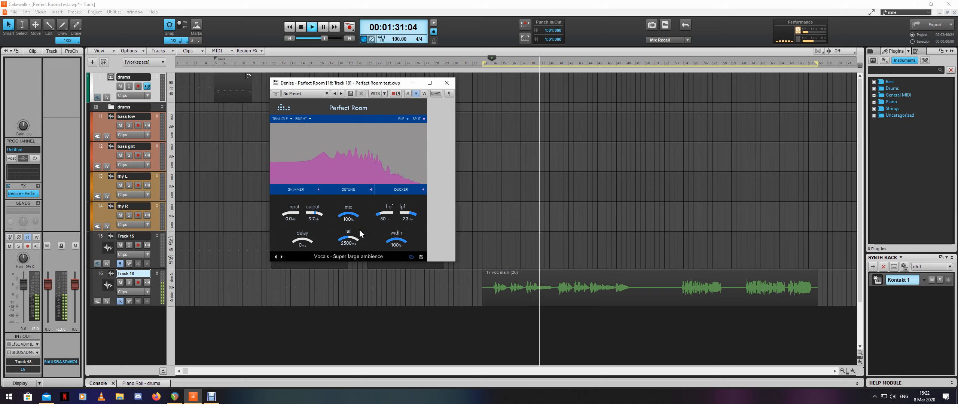
Step: Switch the vocal reverb's room type to Natural and lower its output to 2.9 dB and its mix to 52%
left_click(283, 119)
left_click(286, 126)
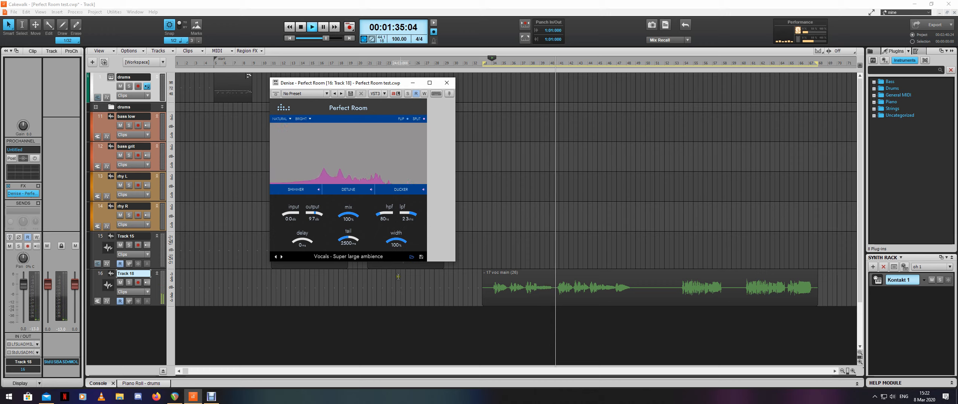
left_click_drag(353, 223, 354, 240)
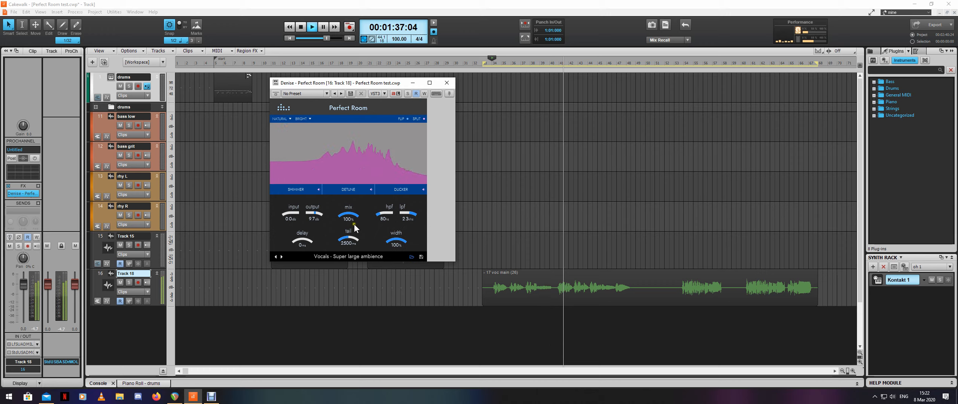
left_click_drag(314, 207, 358, 217)
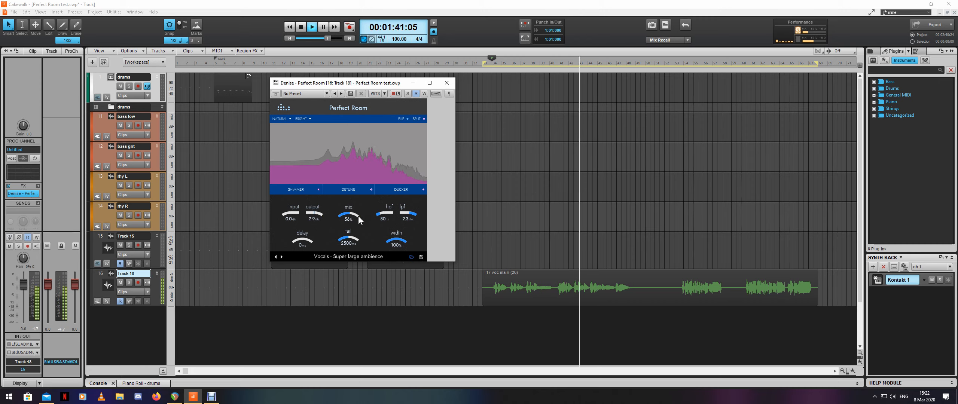
Step: Switch the vocal reverb's room type to Triangle, raise its mix to 80% and stop playback
left_click(281, 119)
left_click(287, 132)
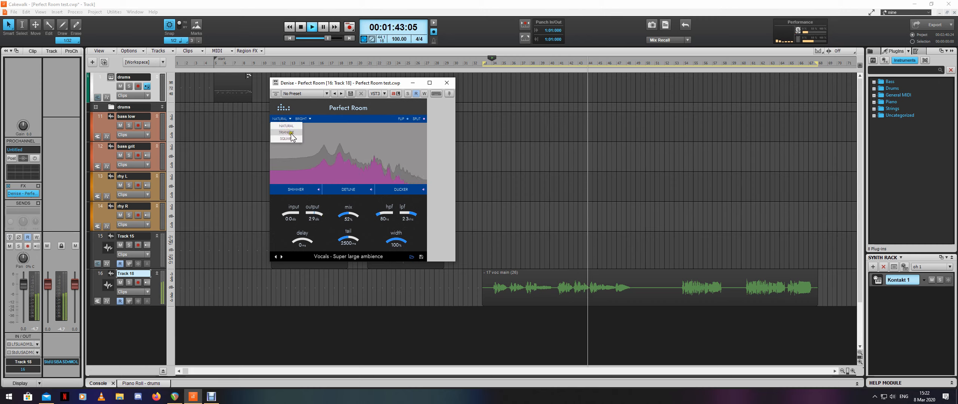
left_click_drag(356, 218, 356, 218)
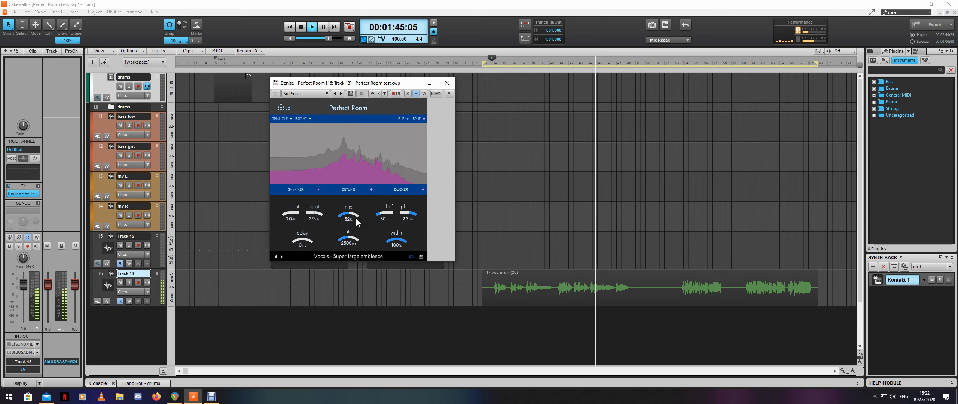
scroll(356, 218, "up", 4)
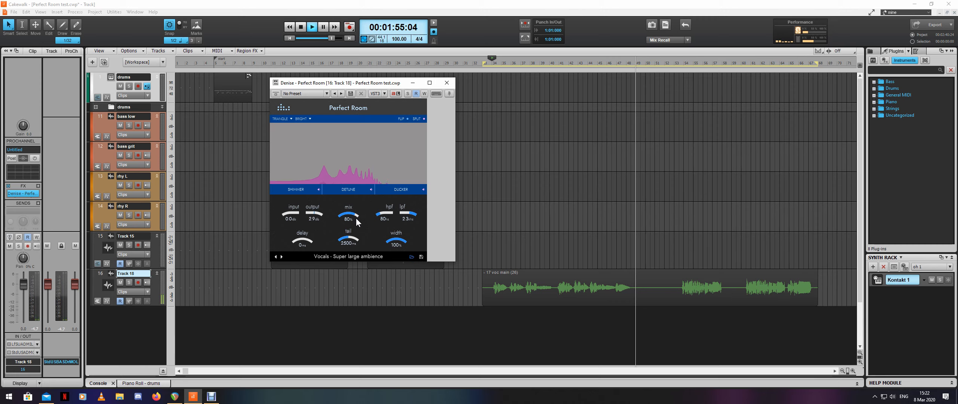
key("space")
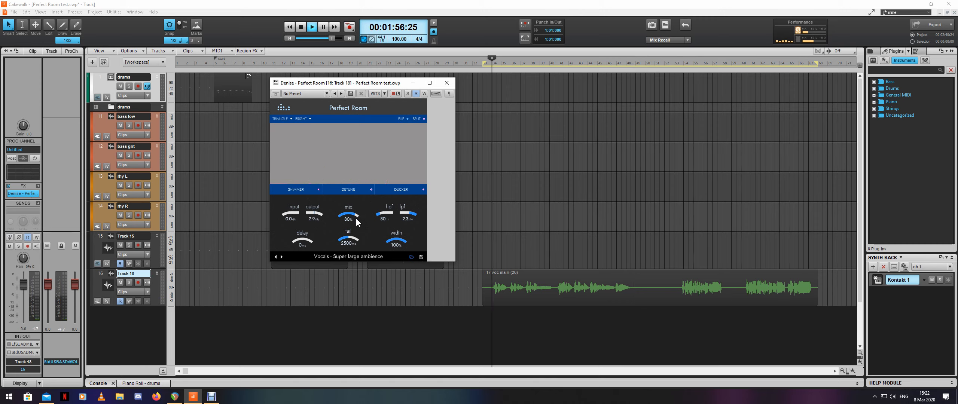
Step: Load the preset "Vocals - Super short room", play the vocal and lower the reverb's output to 3.0 dB and mix to 70%
left_click(282, 257)
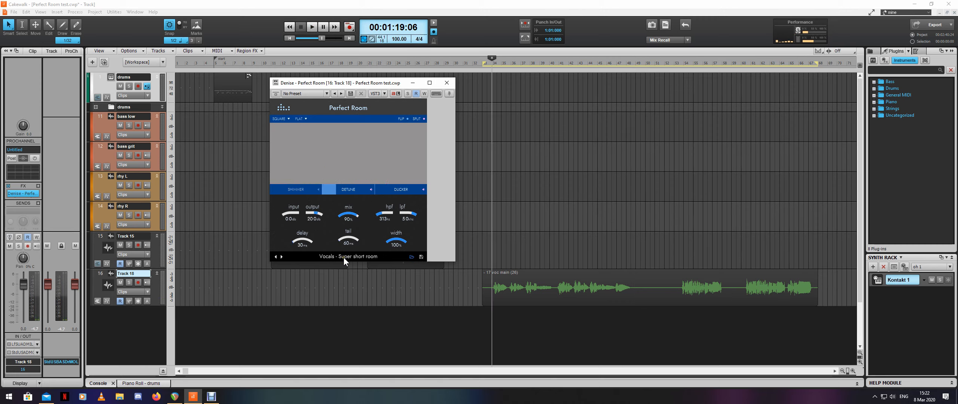
key("space")
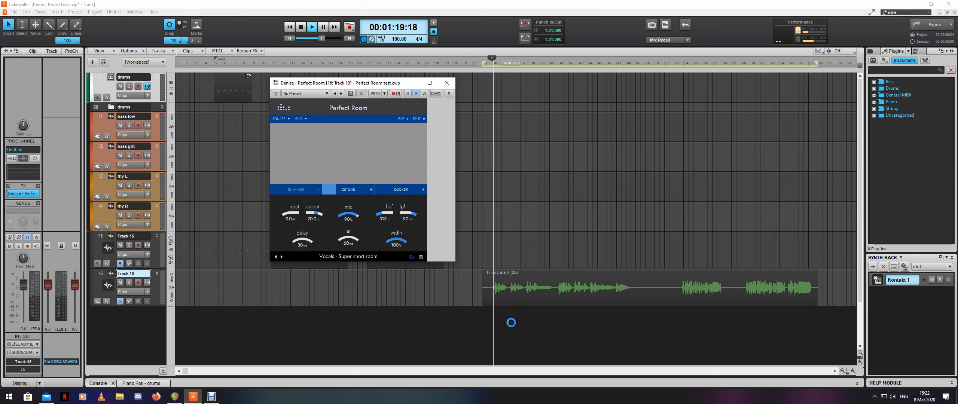
mouse_move(352, 217)
left_mouse_down()
mouse_move(352, 227)
mouse_move(319, 224)
mouse_move(350, 216)
left_mouse_up()
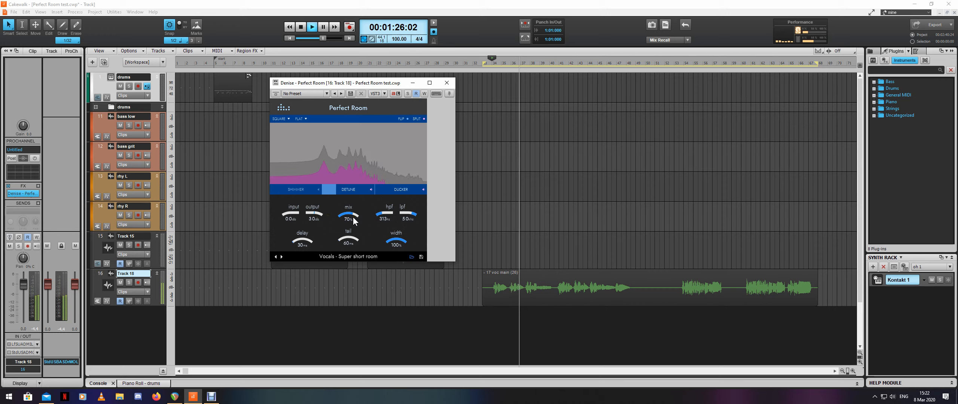
Step: Compare the vocal with the reverb bypassed and active, raising the reverb's output to 9.8 dB, and stop playback
left_click(10, 194)
left_click(10, 193)
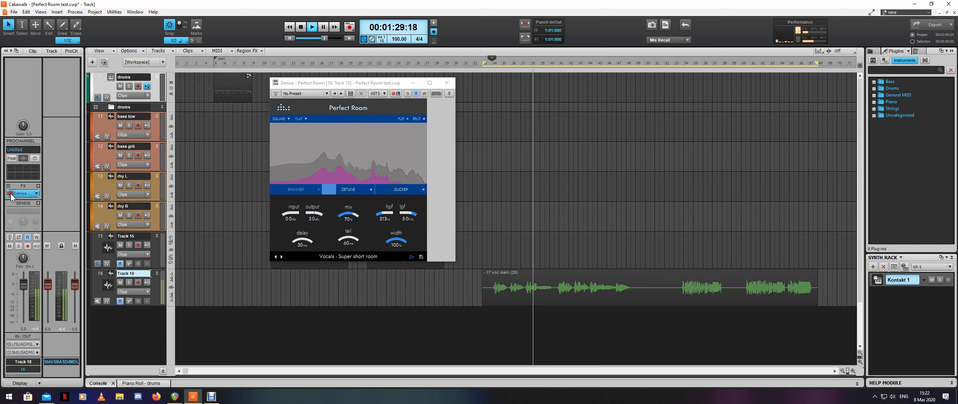
left_click_drag(319, 222, 319, 219)
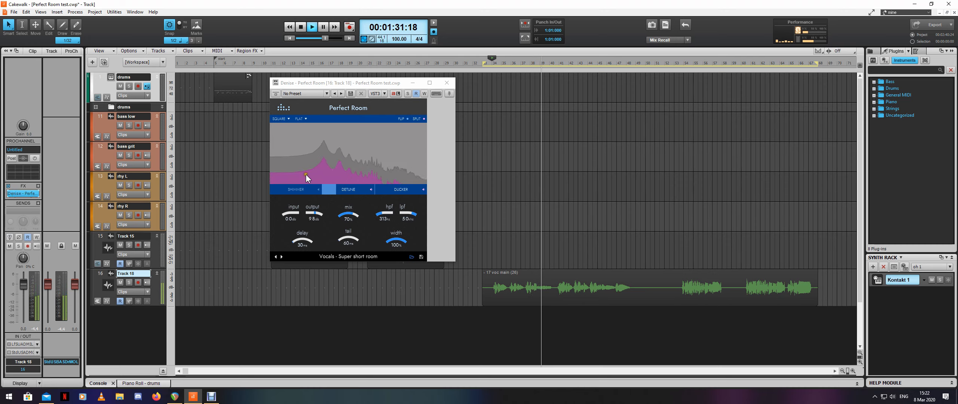
left_click(274, 95)
left_click(273, 95)
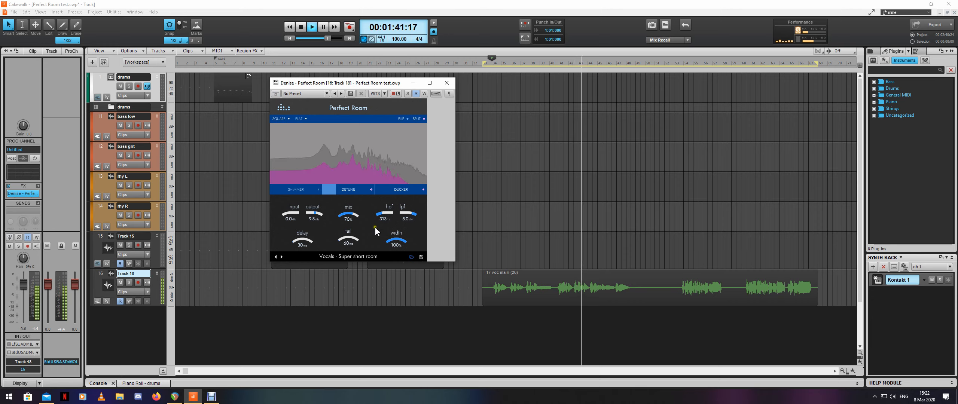
key("space")
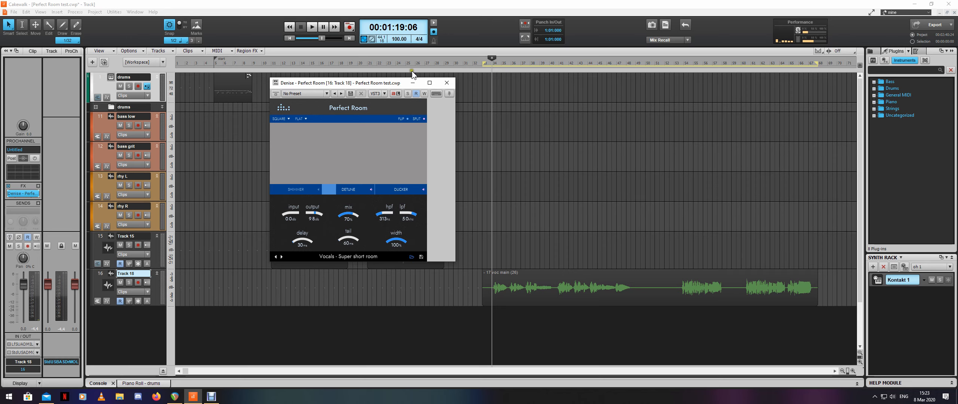
Step: Close and reopen the Perfect Room window from Track 18's effects and move it clear of the Track 15 clips
left_click(447, 82)
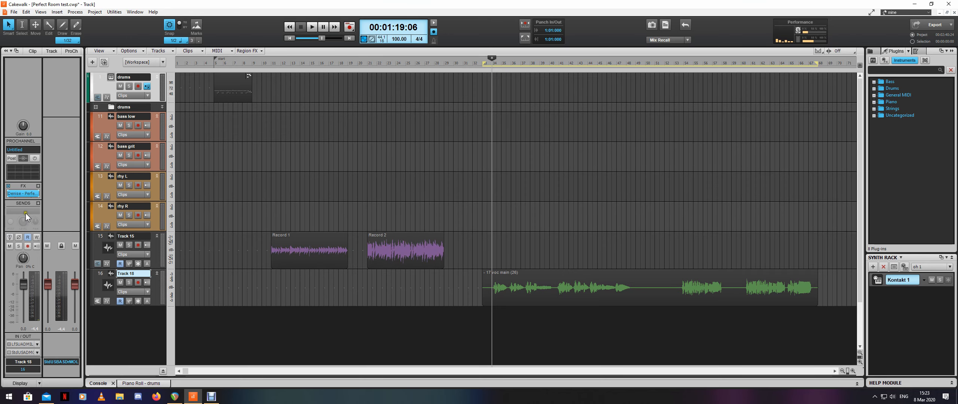
double_click(20, 194)
left_click_drag(374, 85, 563, 89)
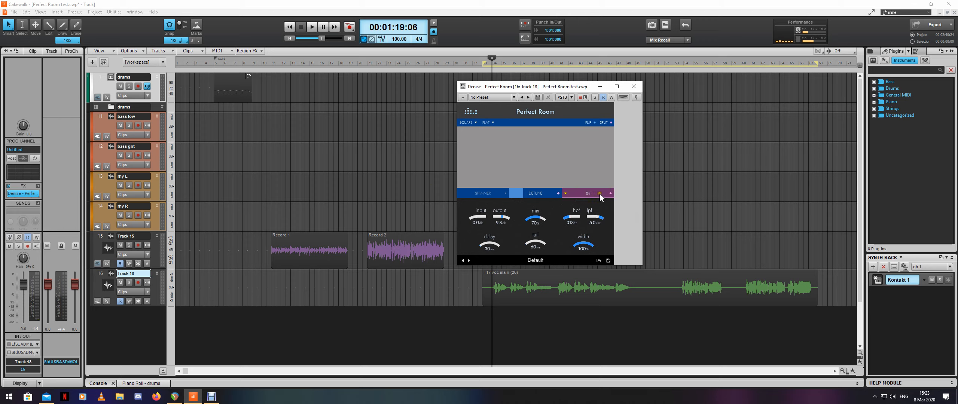
left_click(626, 184)
left_click_drag(537, 87, 535, 84)
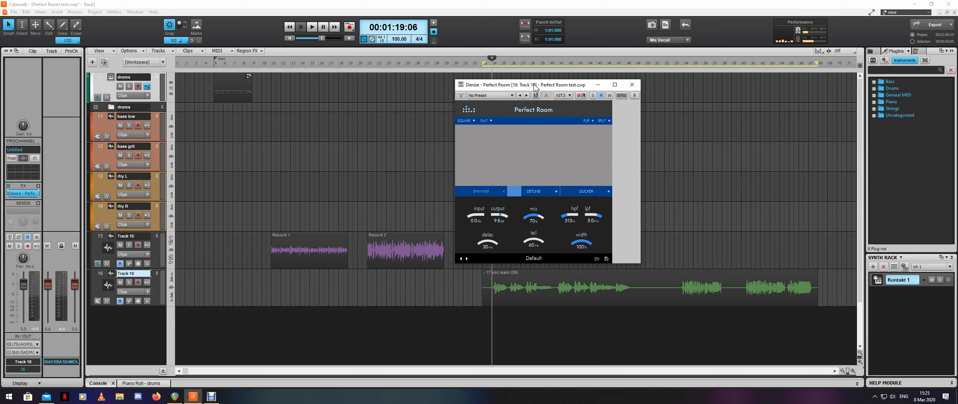
left_click_drag(533, 84, 536, 86)
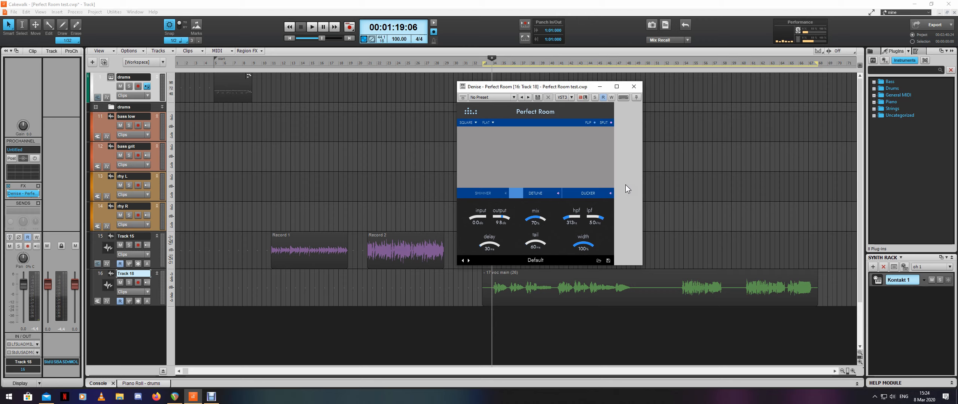